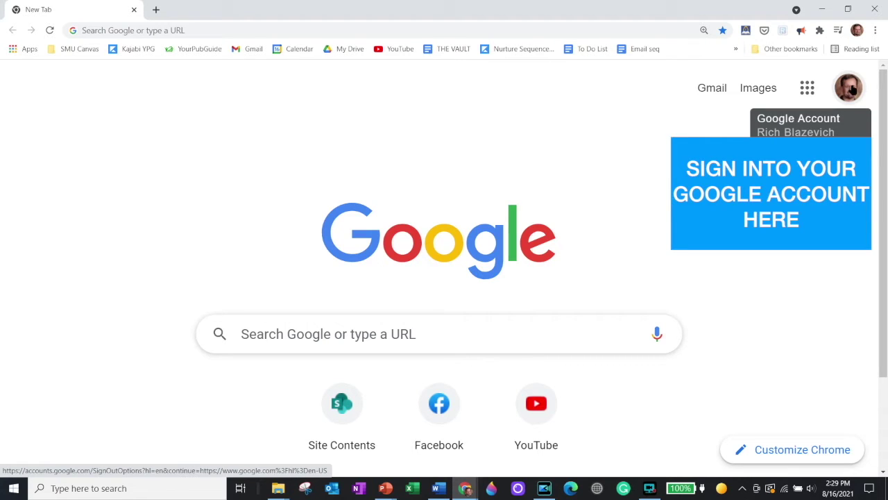
Step: Create a new untitled Google Site by going to sites.new in Chrome
{"action": "left_click", "coordinate": [853, 90]}
{"action": "left_click", "coordinate": [276, 31]}
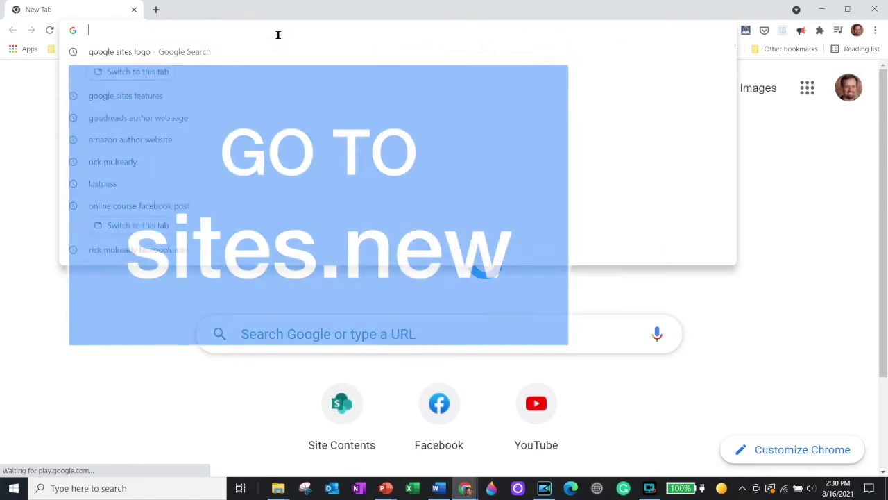
{"action": "type", "text": "sites.new"}
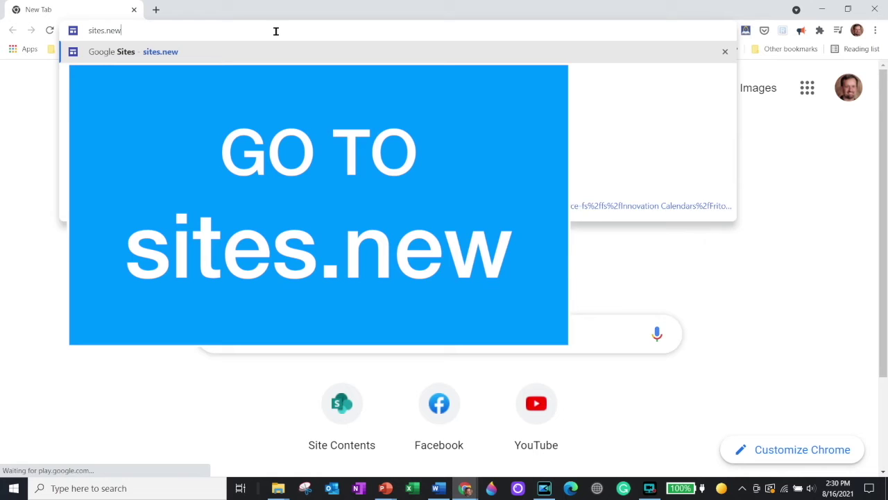
{"action": "key", "text": "Return"}
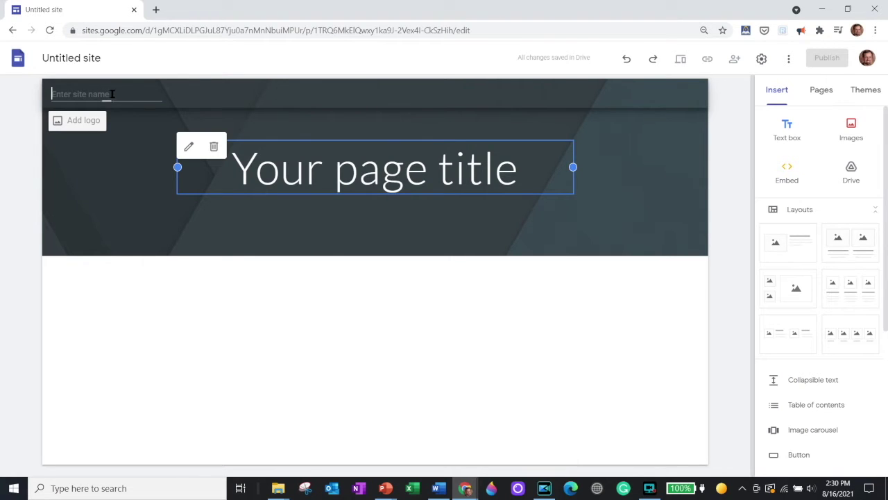
Step: Name the site with the author's full name
{"action": "left_click", "coordinate": [62, 88]}
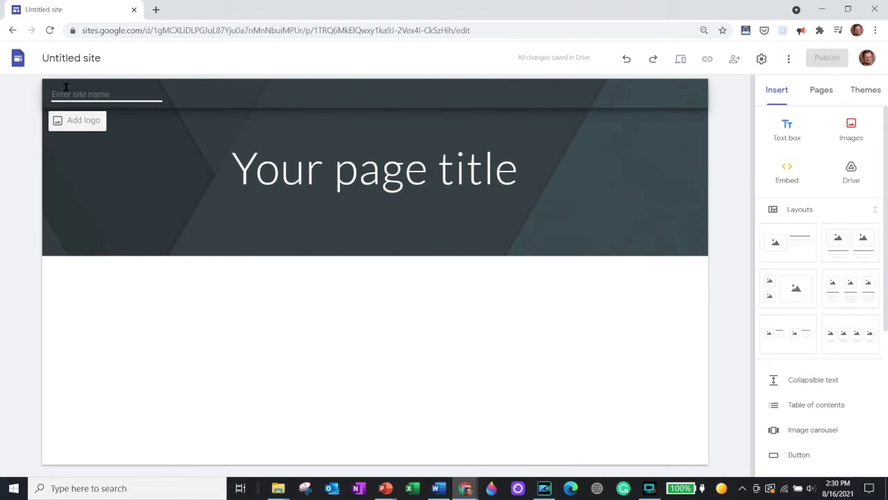
{"action": "type", "text": "Rich Blazevich"}
{"action": "key", "text": "Return"}
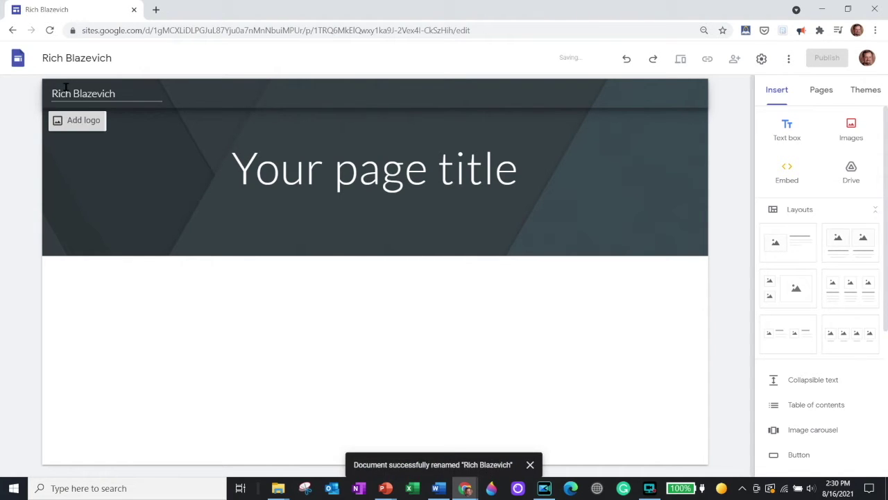
Step: Retitle the header 'Author Page' and add a subtitle line 'for' plus the author's name
{"action": "left_click", "coordinate": [255, 165]}
{"action": "left_click", "coordinate": [543, 172], "text": "shift"}
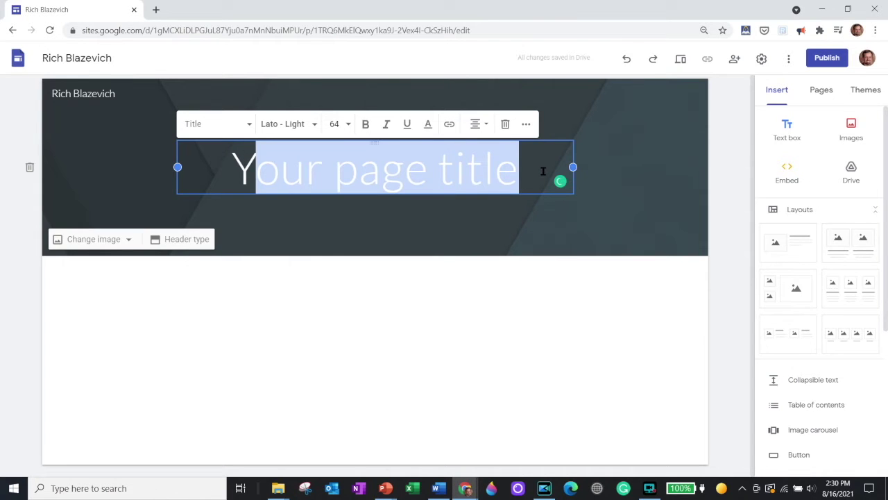
{"action": "key", "text": "BackSpace"}
{"action": "key", "text": "BackSpace"}
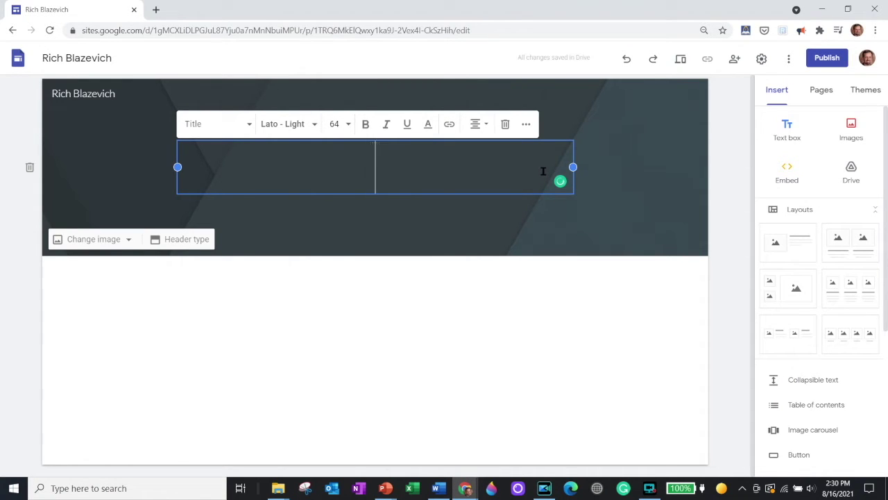
{"action": "type", "text": "Author Page"}
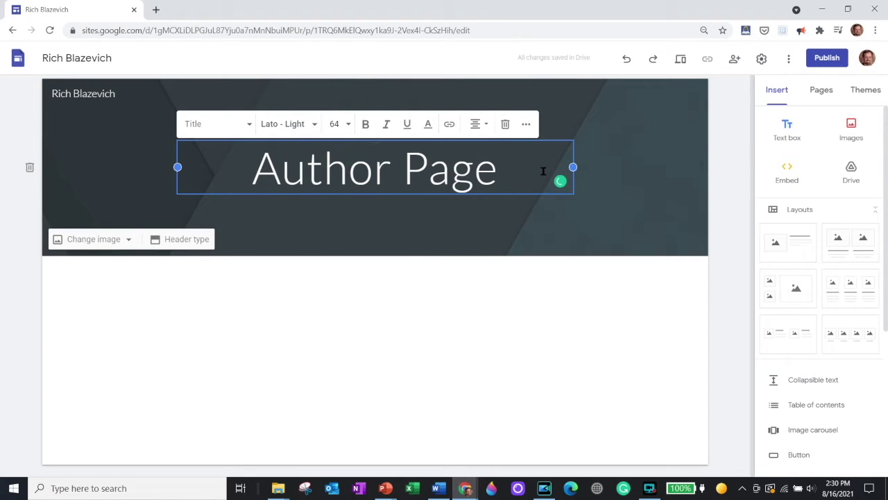
{"action": "key", "text": "Return"}
{"action": "type", "text": "f"}
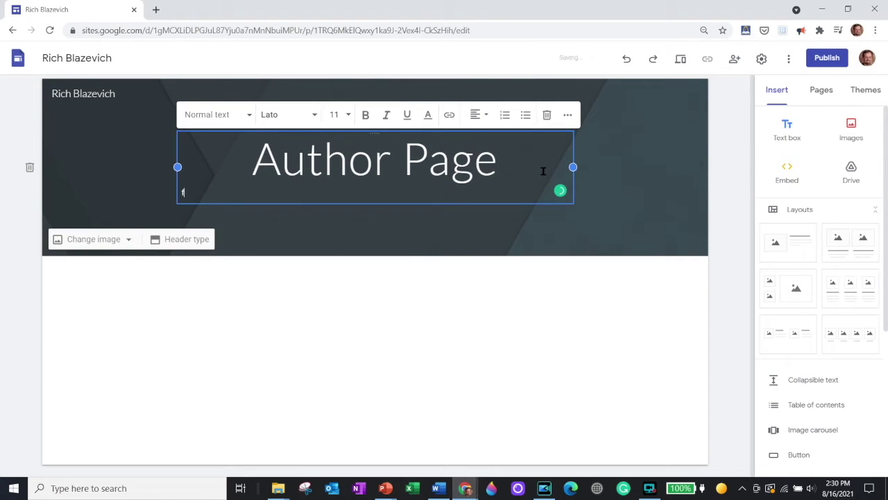
{"action": "type", "text": "or Rich Blazevich"}
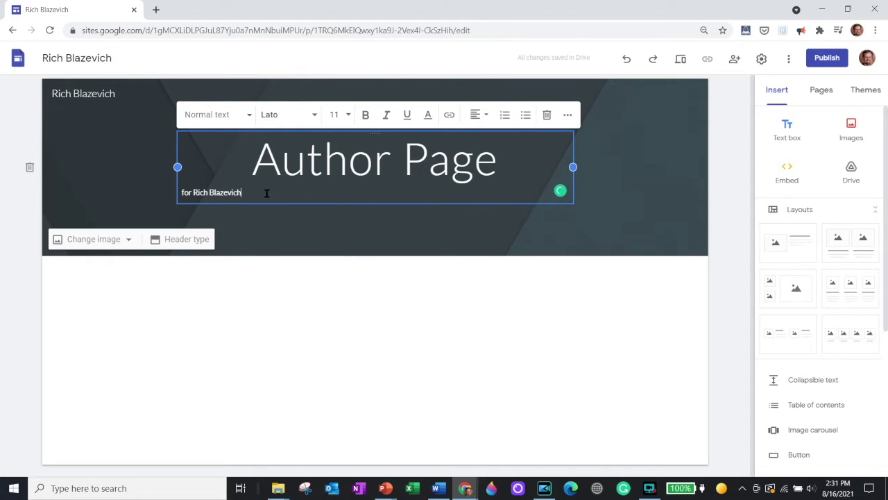
{"action": "left_click_drag", "start_coordinate": [267, 194], "coordinate": [168, 199]}
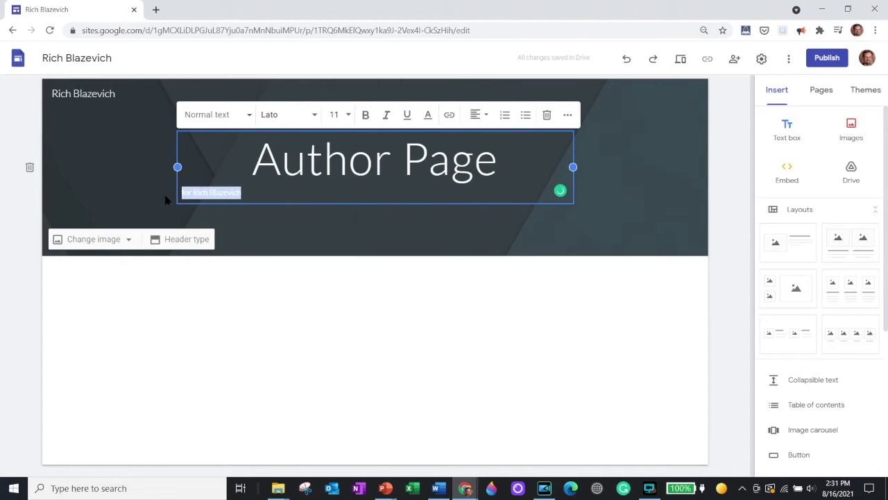
Step: Set the author subtitle to font size 36 and centre it
{"action": "left_click", "coordinate": [349, 116]}
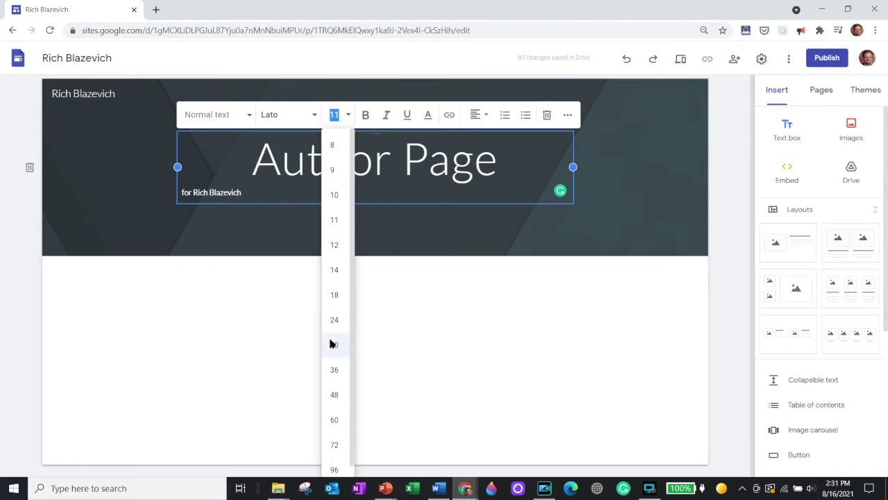
{"action": "left_click", "coordinate": [334, 369]}
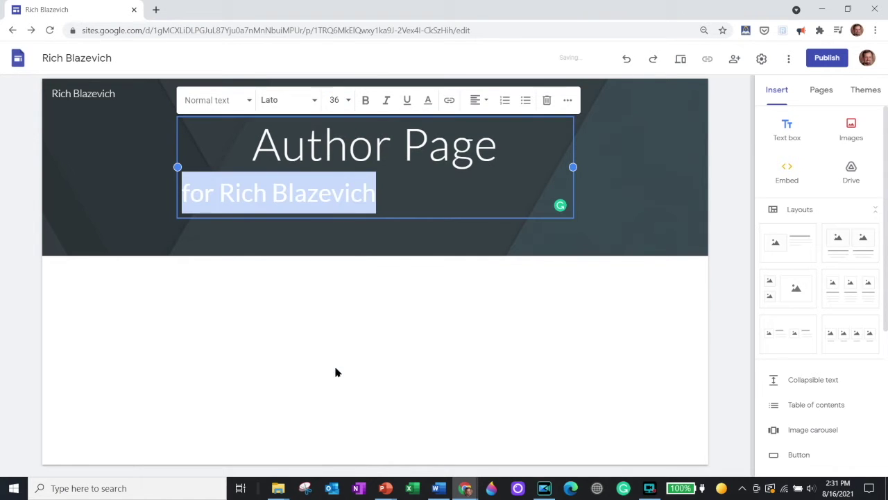
{"action": "left_click", "coordinate": [484, 102]}
{"action": "left_click", "coordinate": [478, 140]}
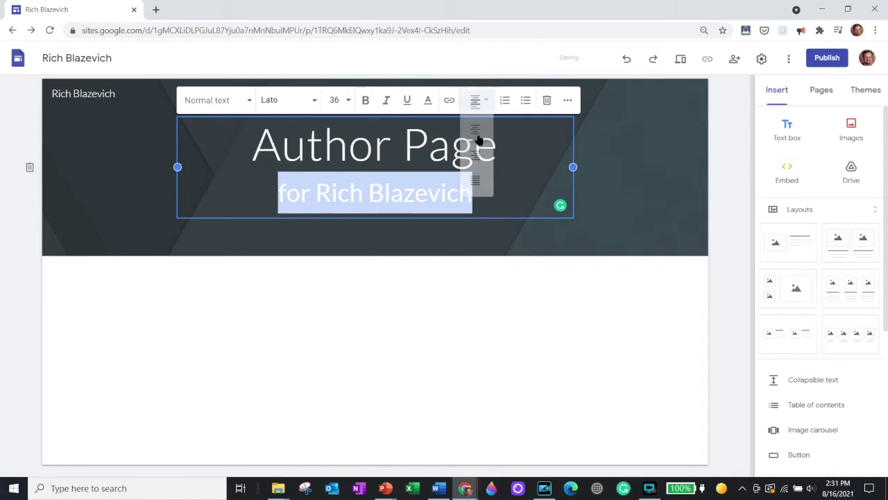
Step: Make both the 'Author Page' title and the subtitle bold
{"action": "left_click_drag", "start_coordinate": [474, 186], "coordinate": [249, 142]}
{"action": "left_click", "coordinate": [365, 101]}
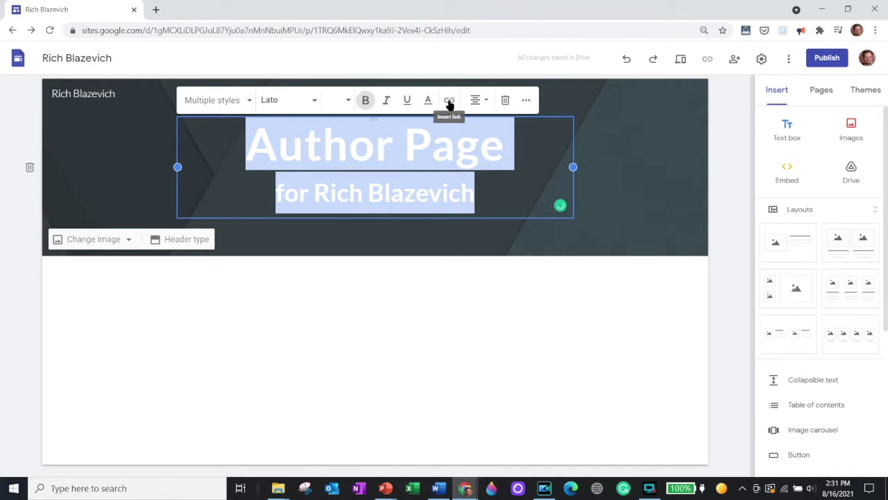
{"action": "left_click", "coordinate": [475, 101]}
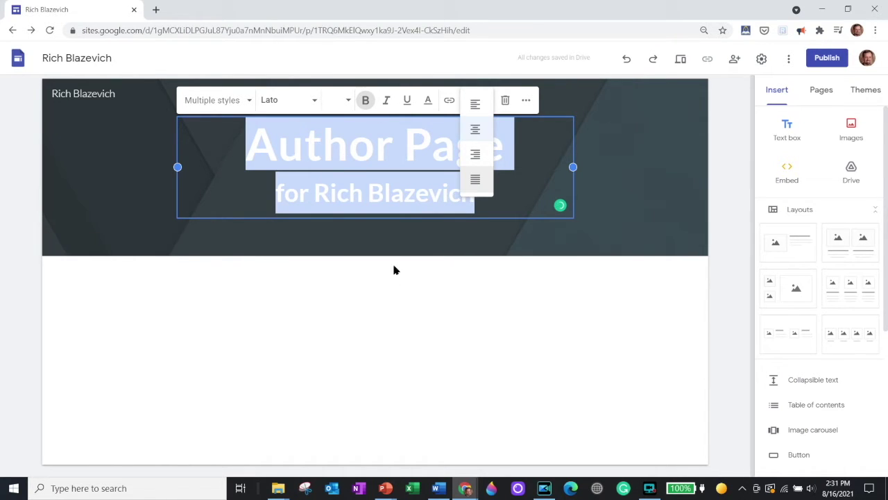
{"action": "left_click", "coordinate": [490, 290]}
{"action": "left_click", "coordinate": [487, 278]}
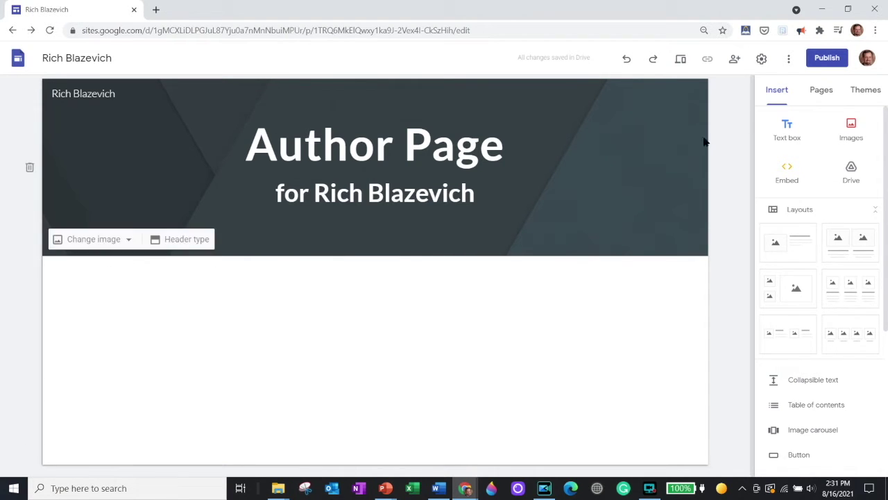
Step: Add a text section reading 'Check out my new book.' and open its background options
{"action": "left_click", "coordinate": [787, 129]}
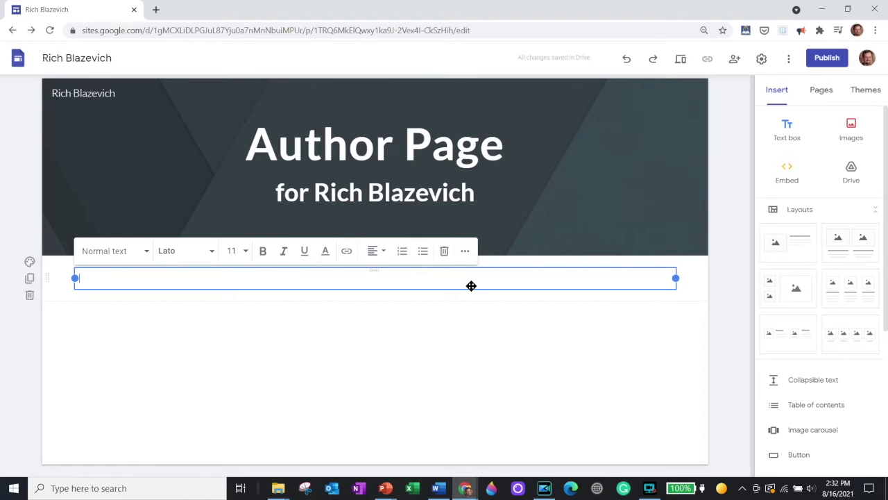
{"action": "type", "text": "Check out m"}
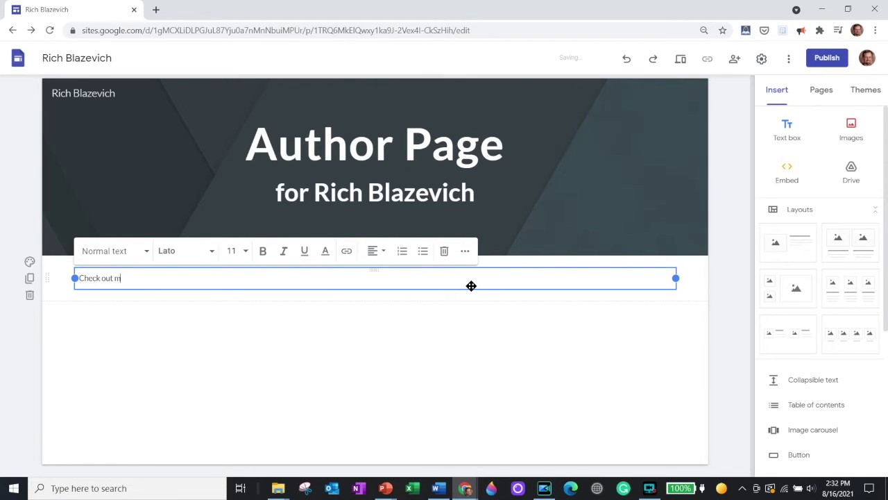
{"action": "type", "text": "y new book."}
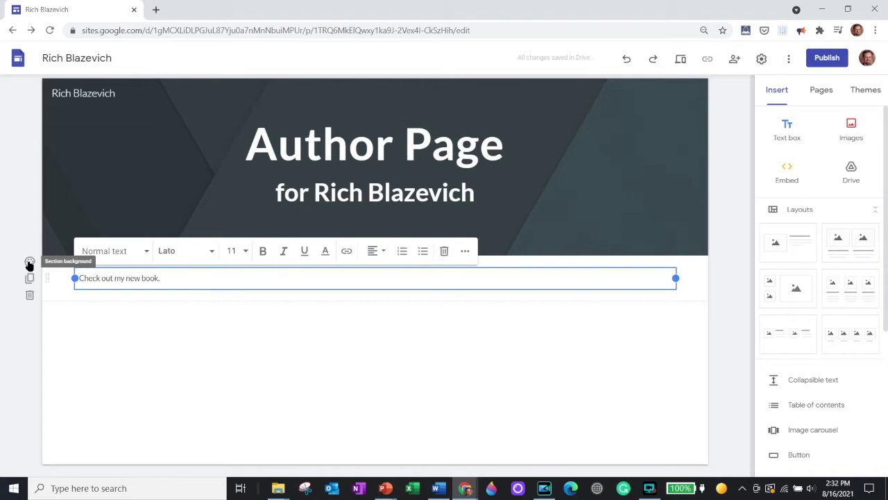
{"action": "left_click", "coordinate": [29, 262]}
{"action": "left_click", "coordinate": [29, 263]}
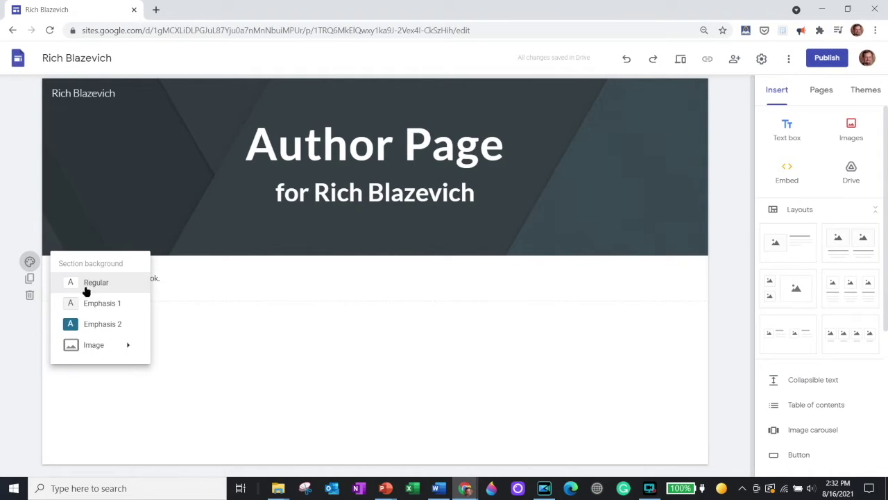
{"action": "mouse_move", "coordinate": [98, 349]}
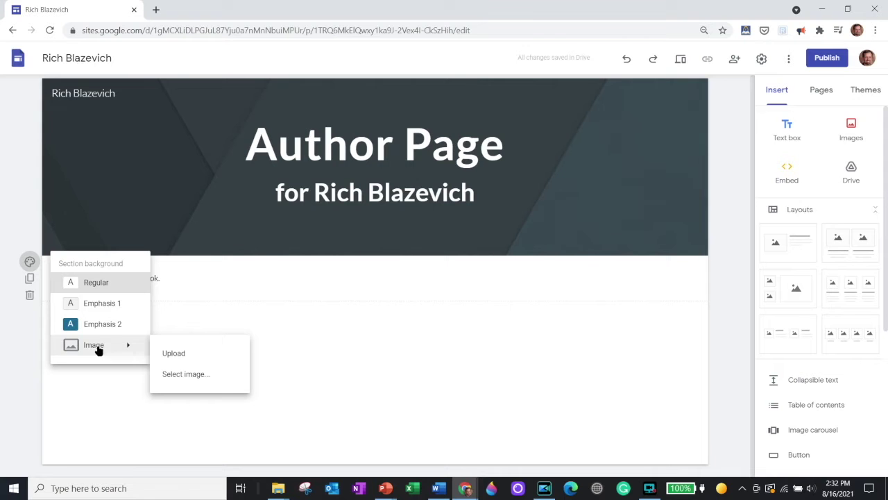
Step: Search images for 'book' and set the bookshelf library photo as the section background
{"action": "left_click", "coordinate": [190, 375]}
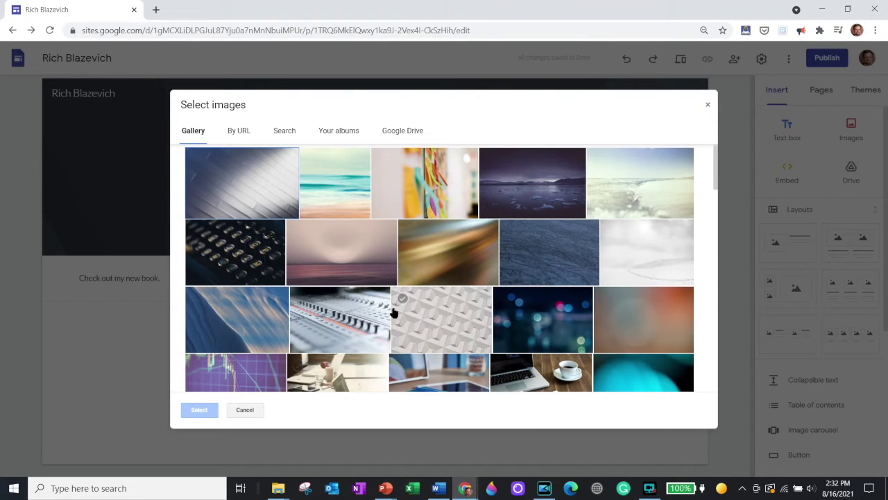
{"action": "scroll", "coordinate": [393, 305], "scroll_direction": "down", "scroll_amount": 3}
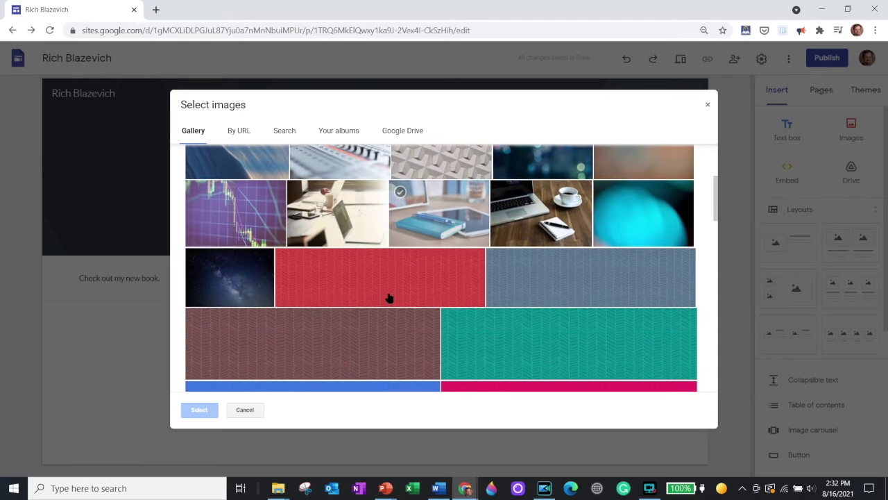
{"action": "scroll", "coordinate": [389, 297], "scroll_direction": "up", "scroll_amount": 1}
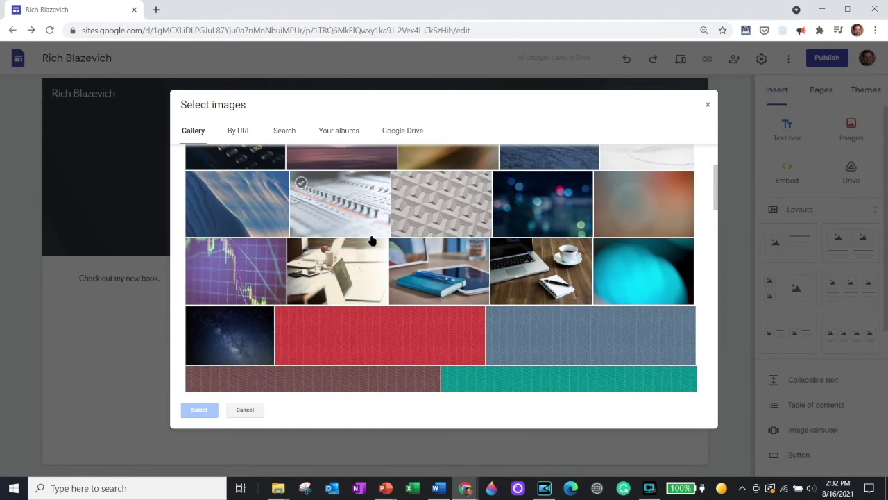
{"action": "scroll", "coordinate": [362, 232], "scroll_direction": "up", "scroll_amount": 2}
{"action": "left_click", "coordinate": [284, 130]}
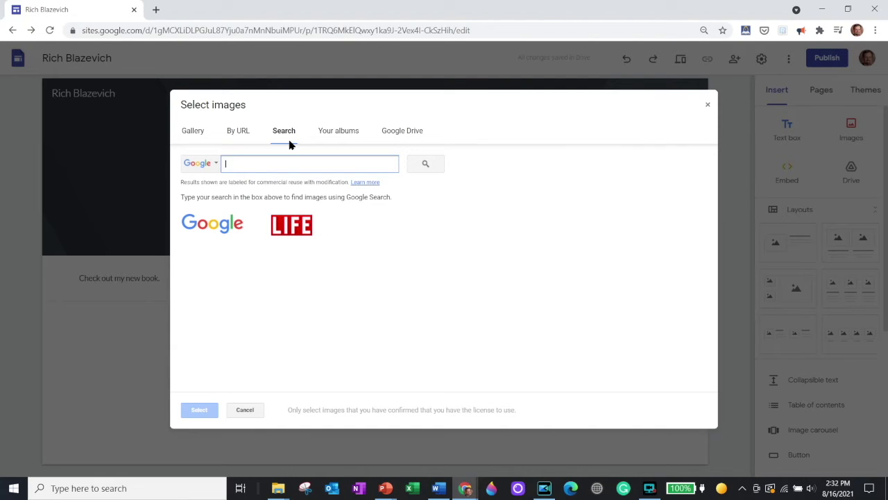
{"action": "type", "text": "book"}
{"action": "key", "text": "Return"}
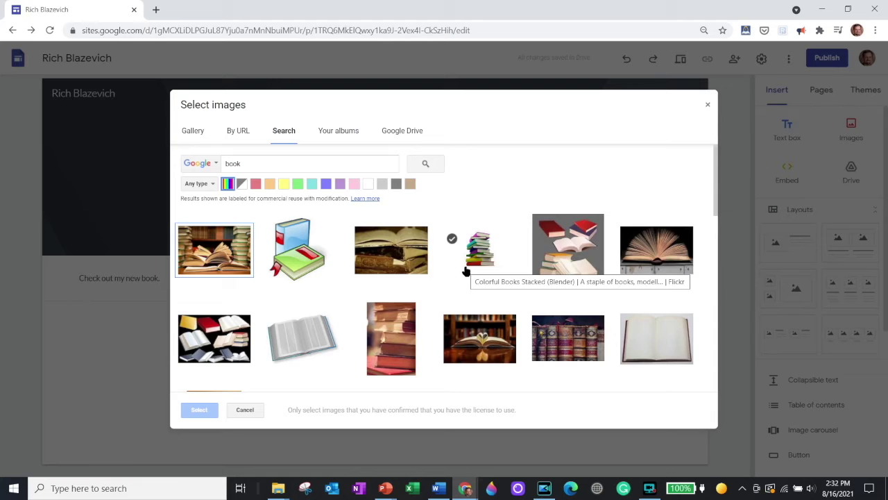
{"action": "scroll", "coordinate": [463, 270], "scroll_direction": "down", "scroll_amount": 3}
{"action": "scroll", "coordinate": [462, 270], "scroll_direction": "down", "scroll_amount": 3}
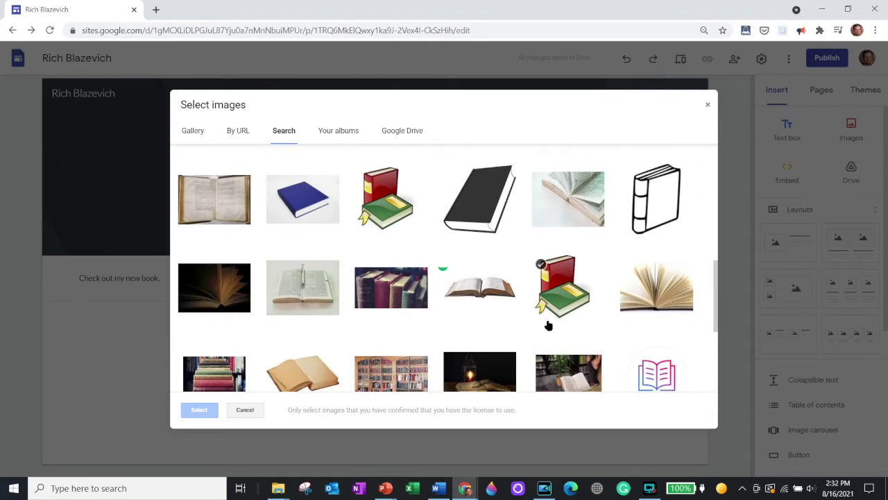
{"action": "scroll", "coordinate": [350, 317], "scroll_direction": "down", "scroll_amount": 2}
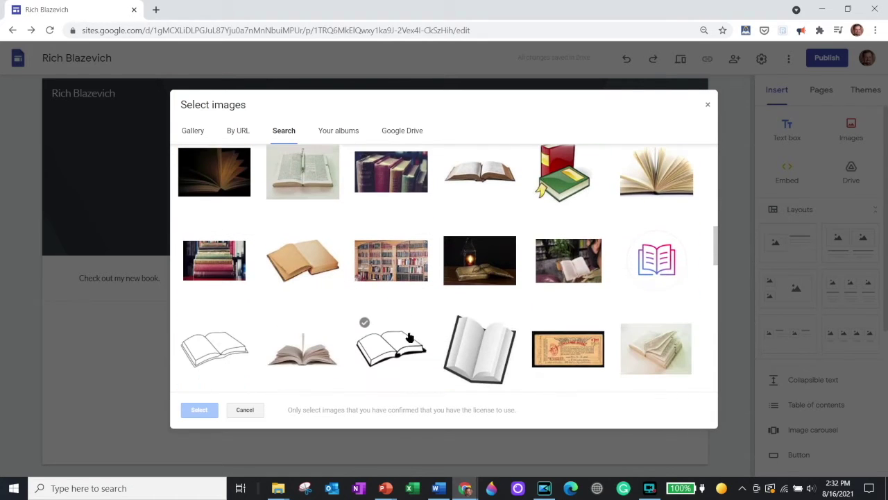
{"action": "left_click", "coordinate": [392, 281]}
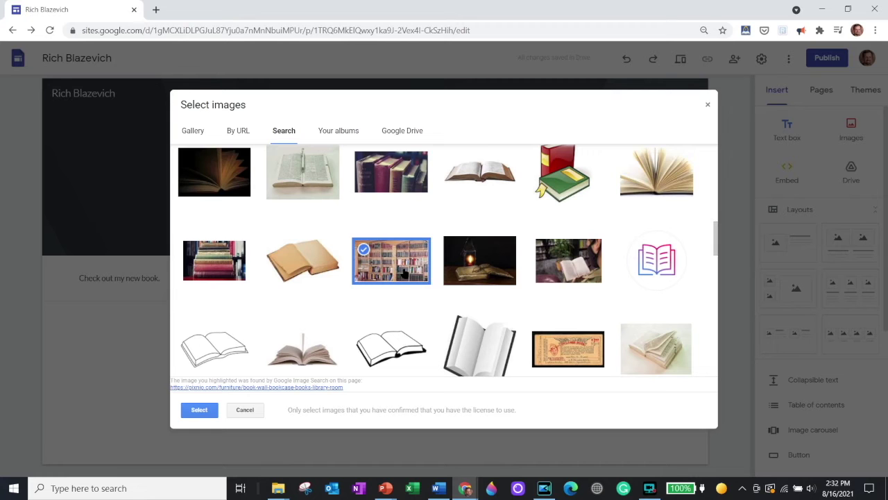
{"action": "double_click", "coordinate": [406, 273]}
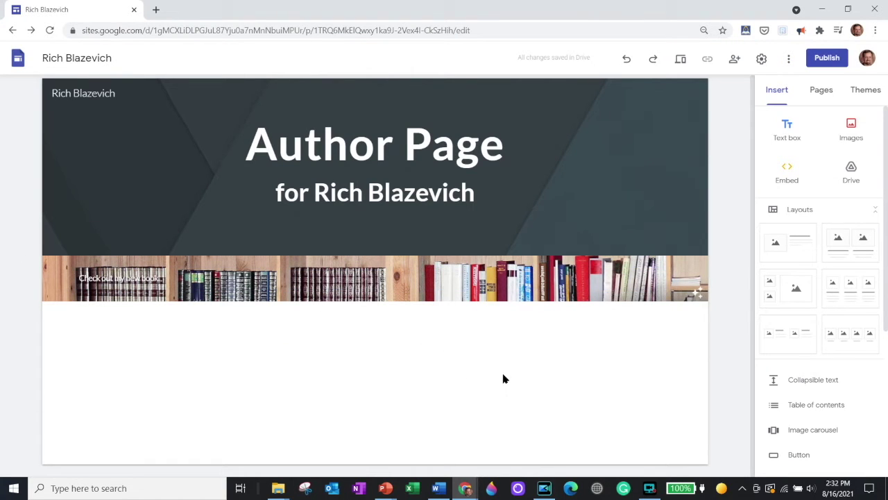
Step: Make the 'Check out my new book.' sentence bold and centre-aligned
{"action": "left_click", "coordinate": [118, 277]}
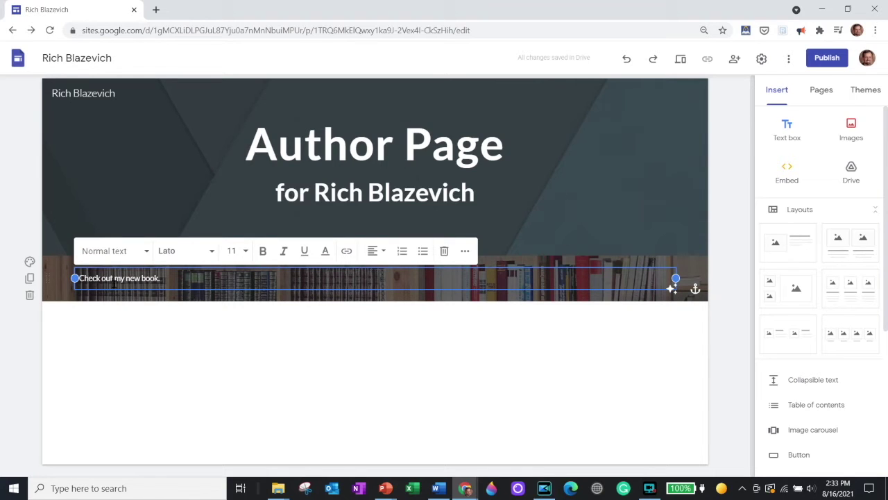
{"action": "left_click_drag", "start_coordinate": [159, 278], "coordinate": [62, 263]}
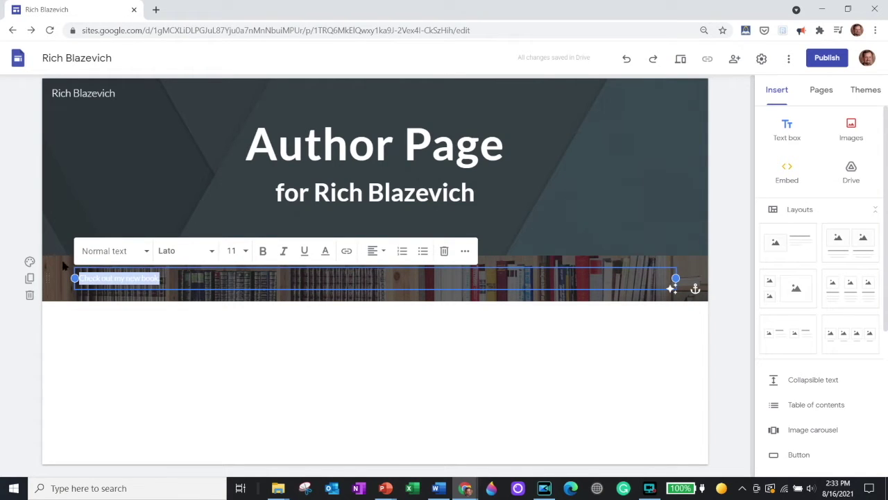
{"action": "left_click", "coordinate": [262, 250]}
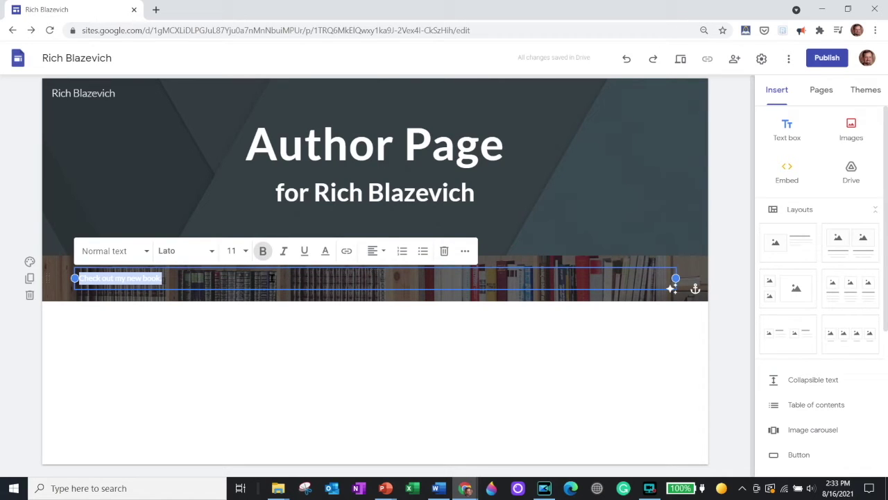
{"action": "left_click", "coordinate": [378, 253]}
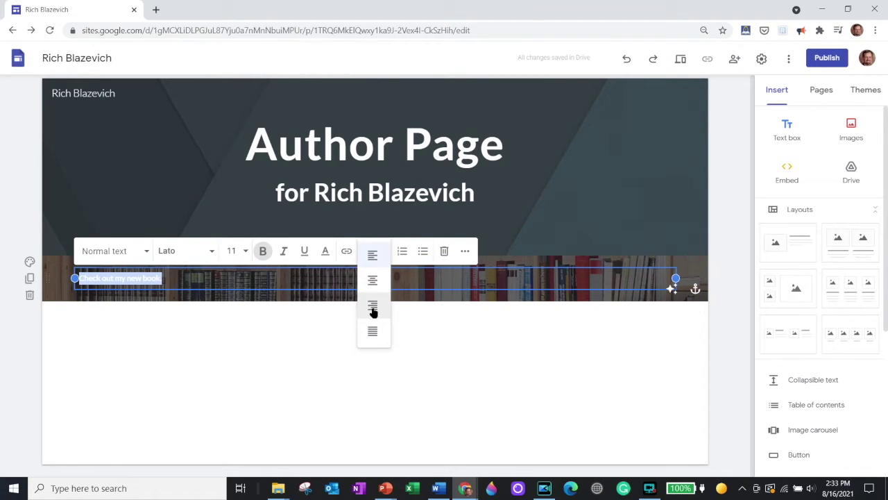
{"action": "left_click", "coordinate": [375, 281]}
{"action": "left_click", "coordinate": [447, 351]}
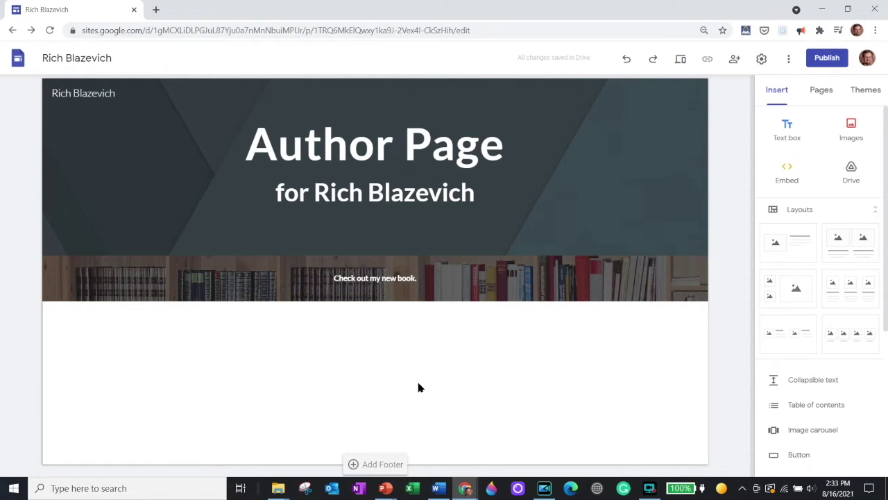
{"action": "mouse_move", "coordinate": [642, 164]}
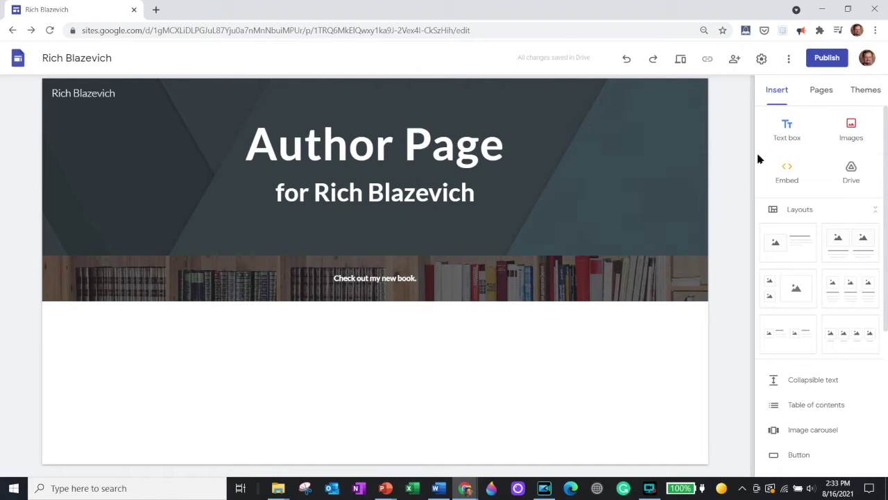
Step: Upload the author's headshot photo, shrink it, and move it to the left side
{"action": "left_click", "coordinate": [851, 127]}
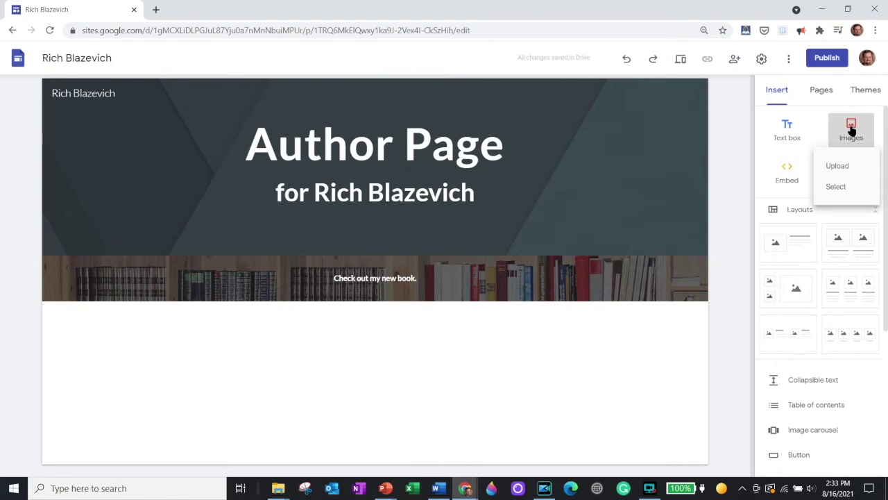
{"action": "left_click", "coordinate": [846, 170]}
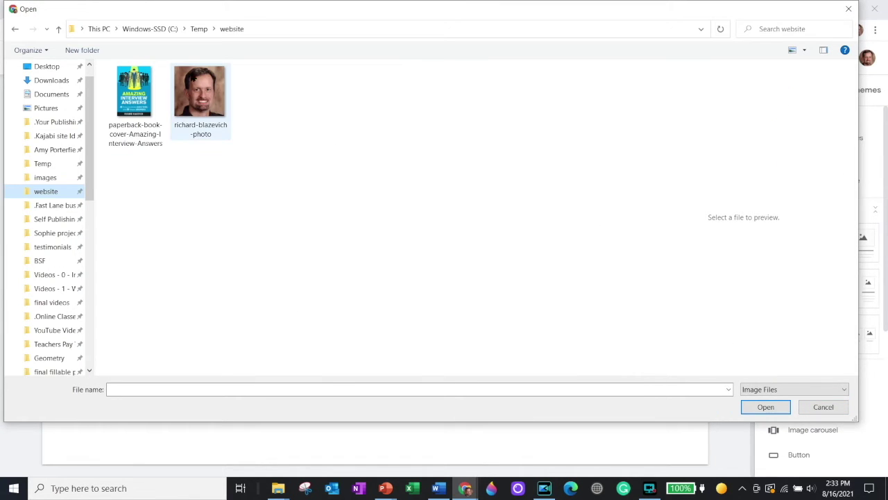
{"action": "double_click", "coordinate": [193, 81]}
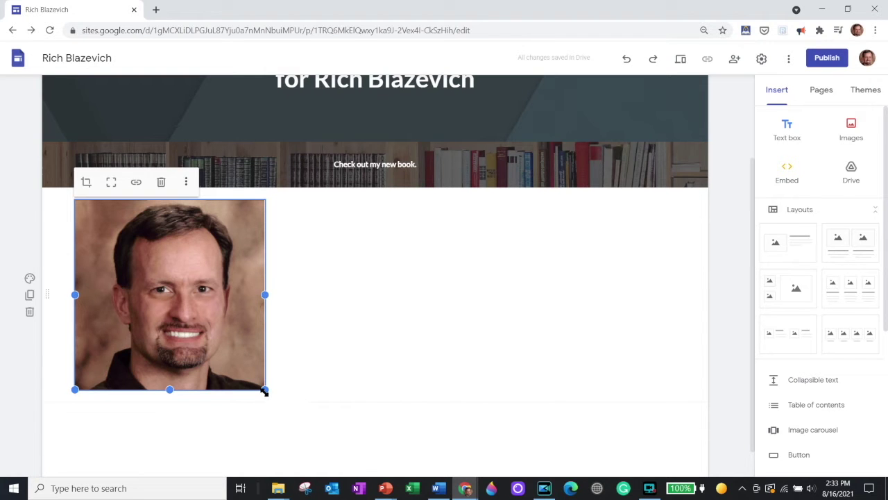
{"action": "left_click_drag", "start_coordinate": [264, 390], "coordinate": [652, 265]}
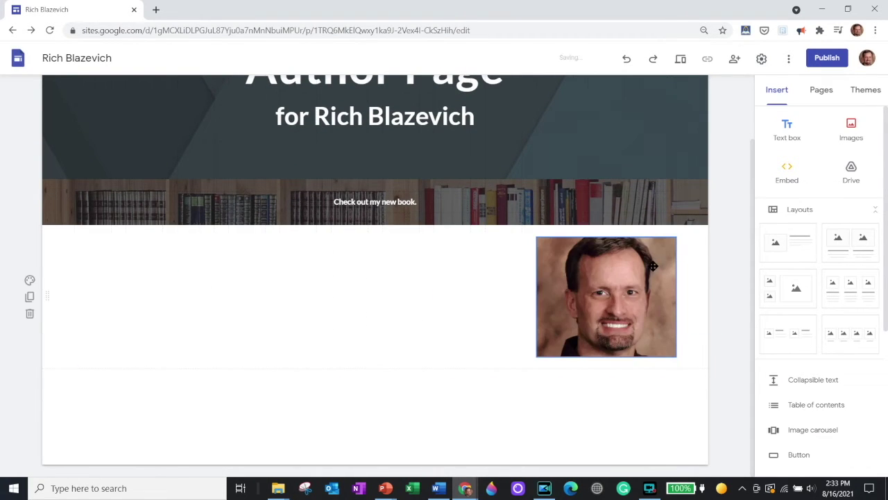
{"action": "left_click_drag", "start_coordinate": [632, 308], "coordinate": [101, 339]}
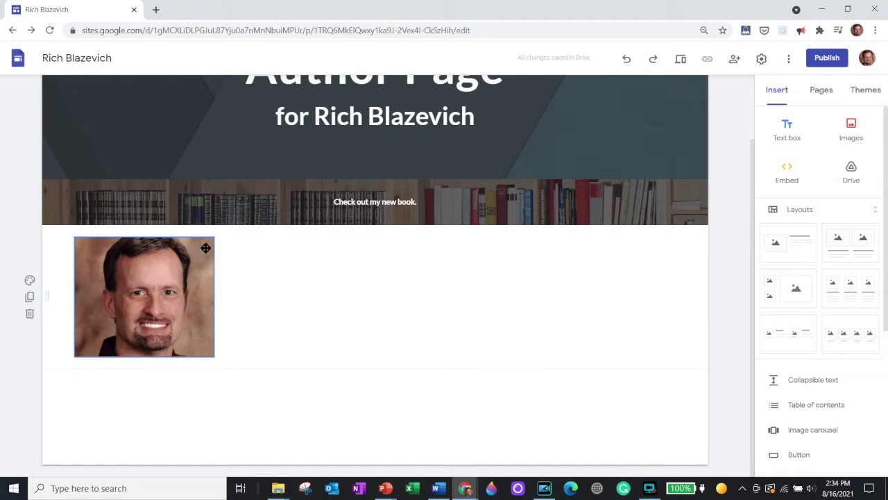
Step: Place an empty text section above the headshot and insert the first image-plus-text layout below
{"action": "left_click", "coordinate": [790, 125]}
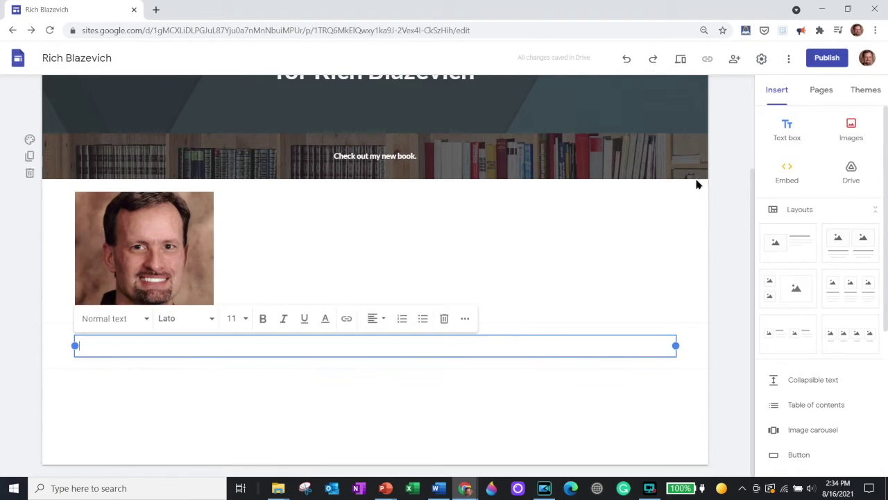
{"action": "left_click", "coordinate": [49, 343]}
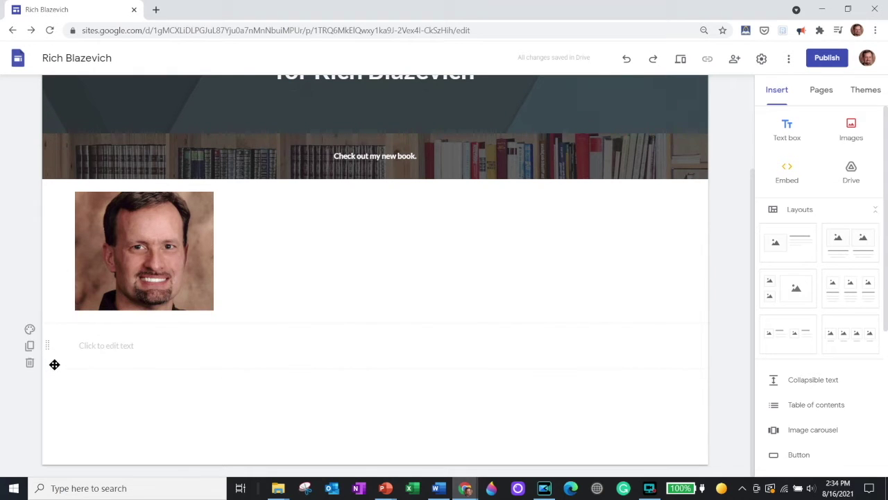
{"action": "left_click_drag", "start_coordinate": [45, 349], "coordinate": [277, 237]}
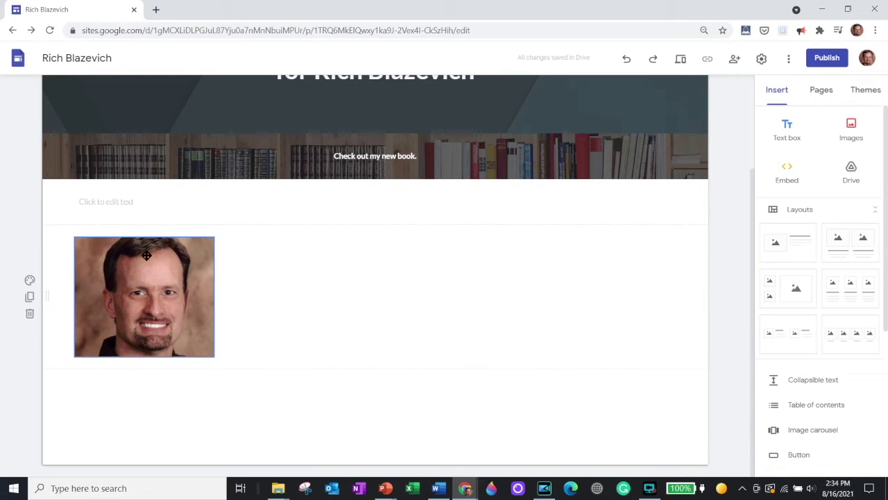
{"action": "scroll", "coordinate": [206, 264], "scroll_direction": "down", "scroll_amount": 1}
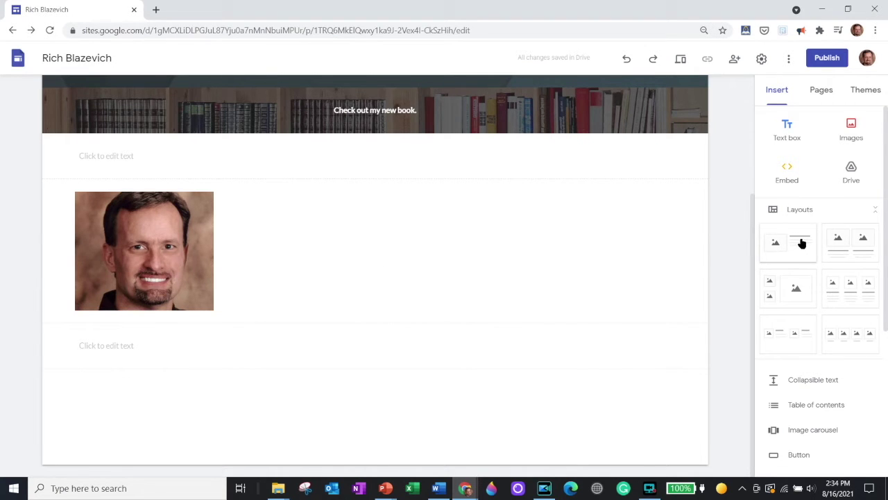
{"action": "left_click", "coordinate": [795, 243]}
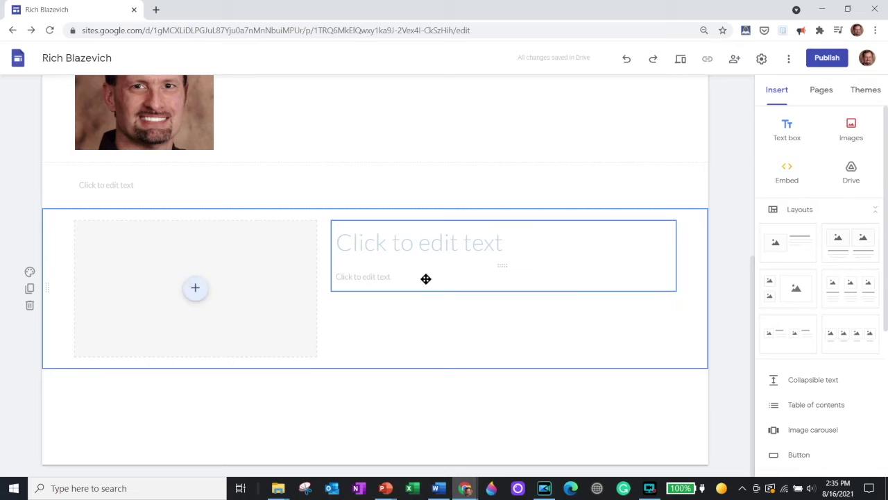
Step: Drop the headshot into the layout's image slot, stretch it taller, and delete both empty text sections
{"action": "left_click_drag", "start_coordinate": [158, 118], "coordinate": [142, 274]}
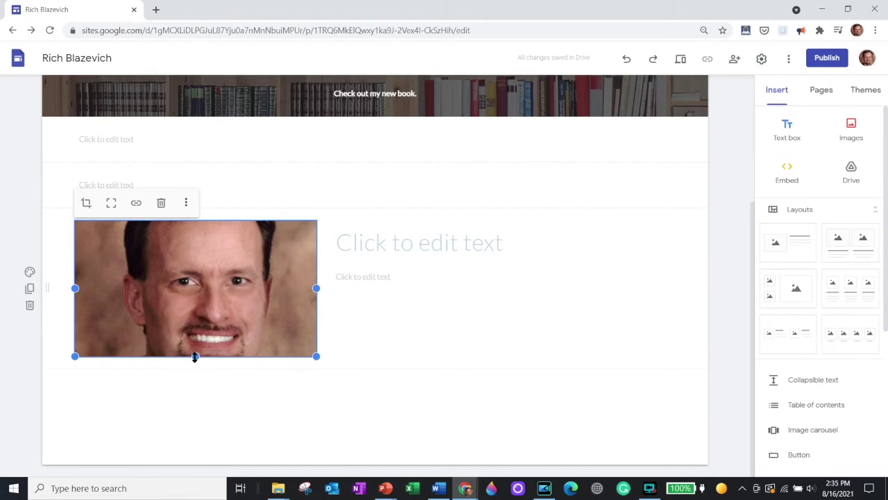
{"action": "left_click_drag", "start_coordinate": [195, 356], "coordinate": [204, 464]}
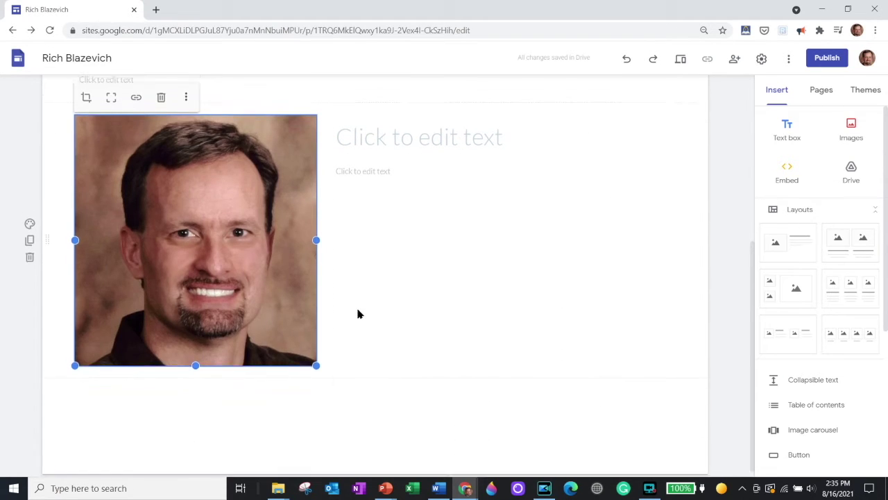
{"action": "scroll", "coordinate": [357, 311], "scroll_direction": "up", "scroll_amount": 4}
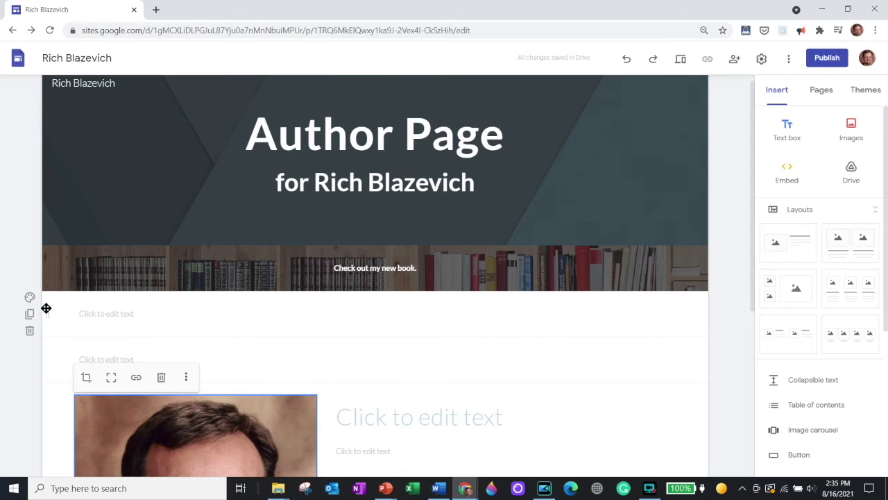
{"action": "left_click", "coordinate": [29, 332]}
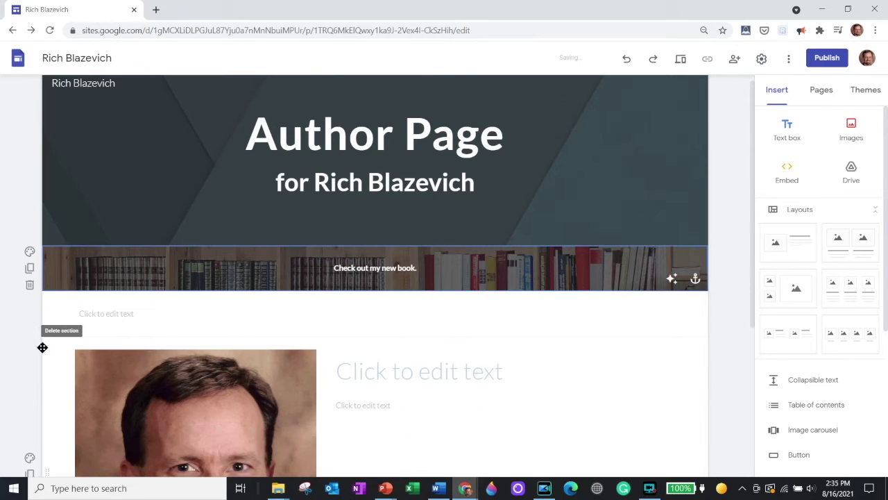
{"action": "left_click", "coordinate": [29, 333]}
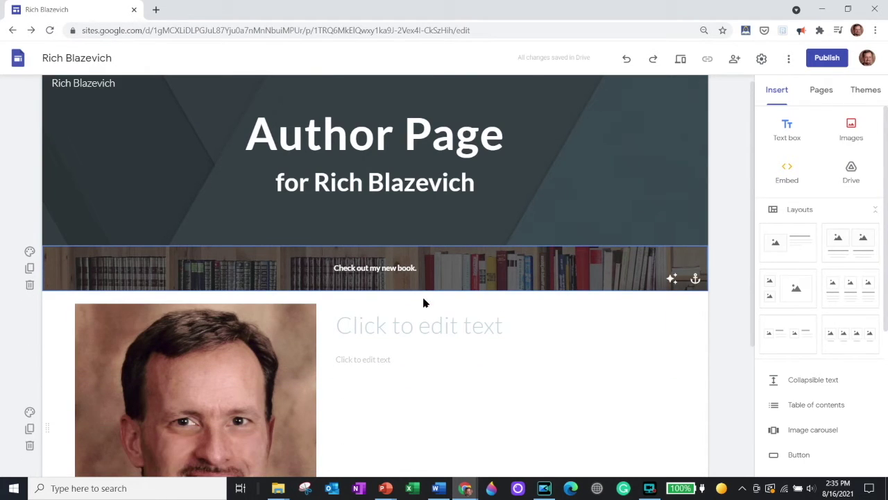
{"action": "scroll", "coordinate": [420, 300], "scroll_direction": "down", "scroll_amount": 3}
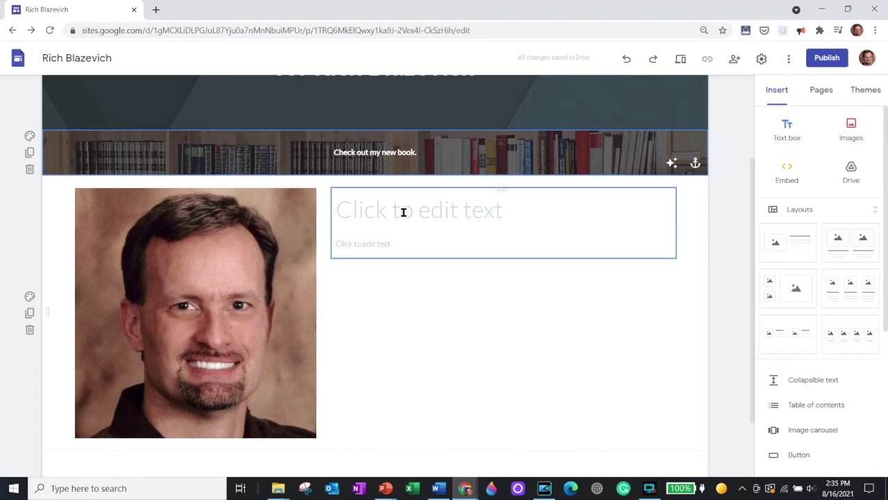
Step: Title the layout 'About' and type a short bio about helping people get jobs they'll love
{"action": "left_click", "coordinate": [403, 212]}
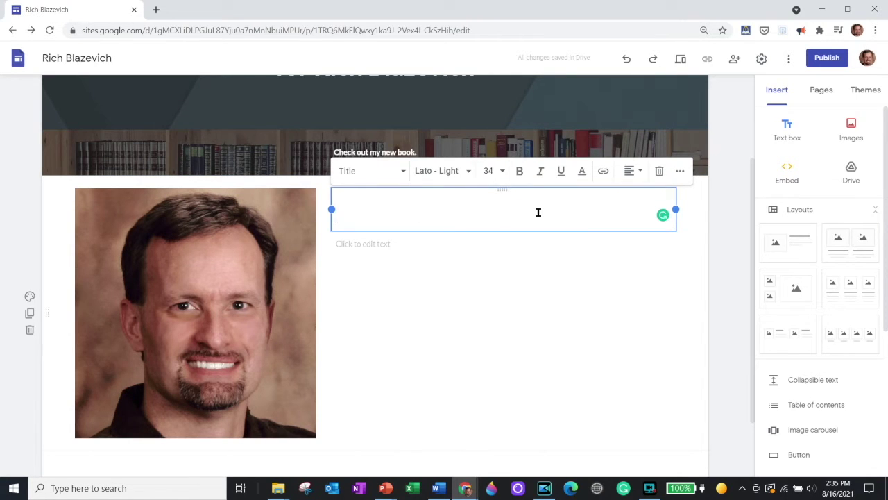
{"action": "type", "text": "About"}
{"action": "left_click", "coordinate": [397, 247]}
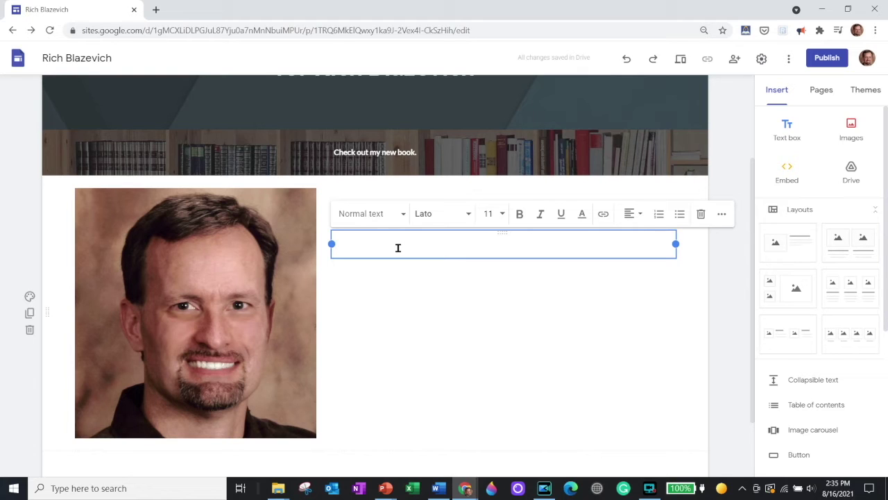
{"action": "type", "text": "Rich Blazevich helps people get the jobs they'll love. He specializes in teaching job seekers how to find employers that are perfect for them."}
Step: Shrink the headshot and widen the About text box leftward into the freed space
{"action": "left_click", "coordinate": [301, 319]}
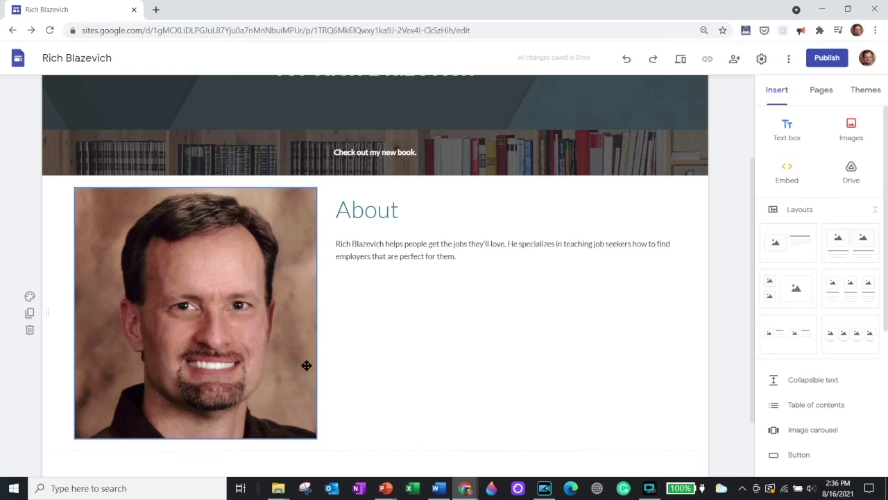
{"action": "left_click_drag", "start_coordinate": [306, 365], "coordinate": [310, 424]}
{"action": "left_click", "coordinate": [191, 317]}
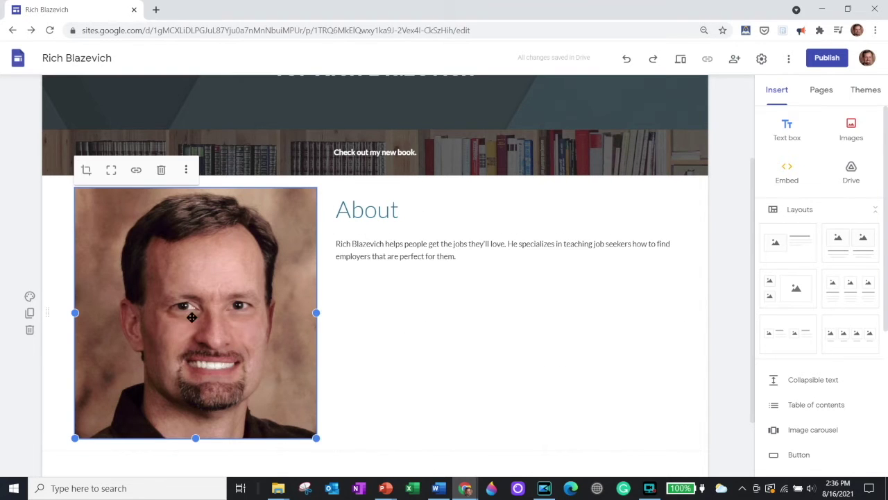
{"action": "left_click_drag", "start_coordinate": [316, 437], "coordinate": [215, 329]}
{"action": "left_click", "coordinate": [395, 245]}
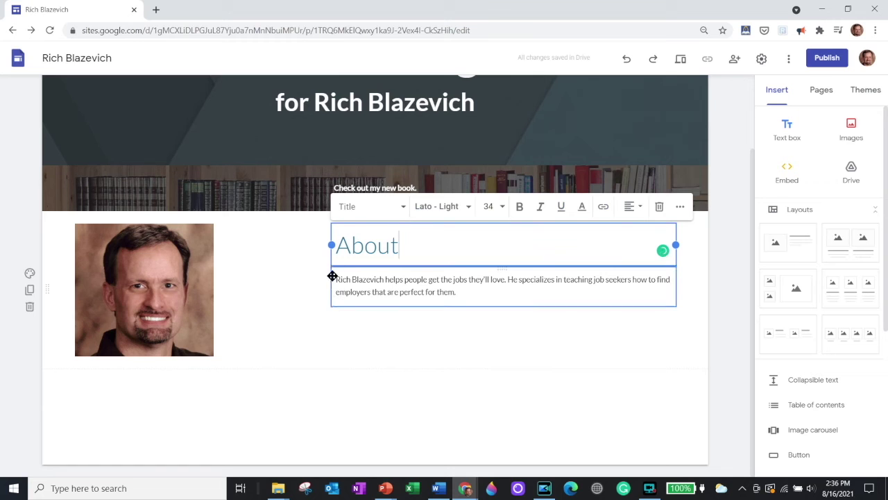
{"action": "left_click_drag", "start_coordinate": [332, 245], "coordinate": [230, 248]}
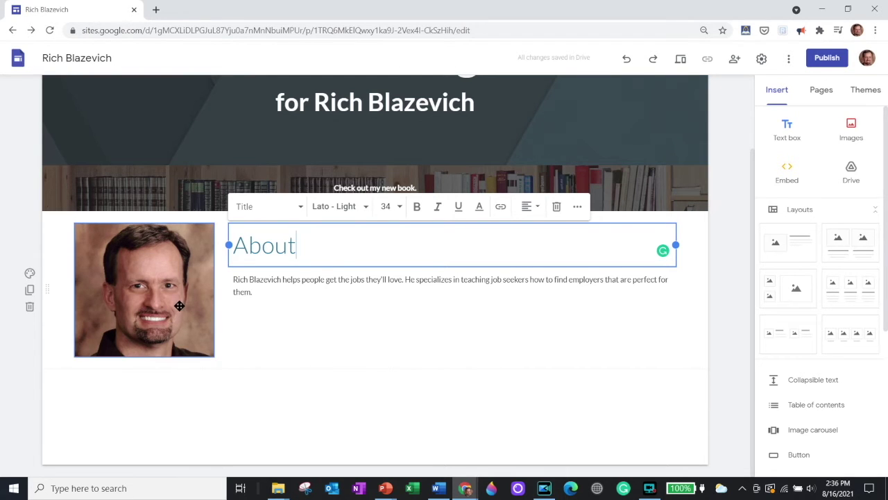
Step: Add an image-and-text section with the uploaded Amazing Interview Answers cover, resized to show fully
{"action": "left_click", "coordinate": [787, 251]}
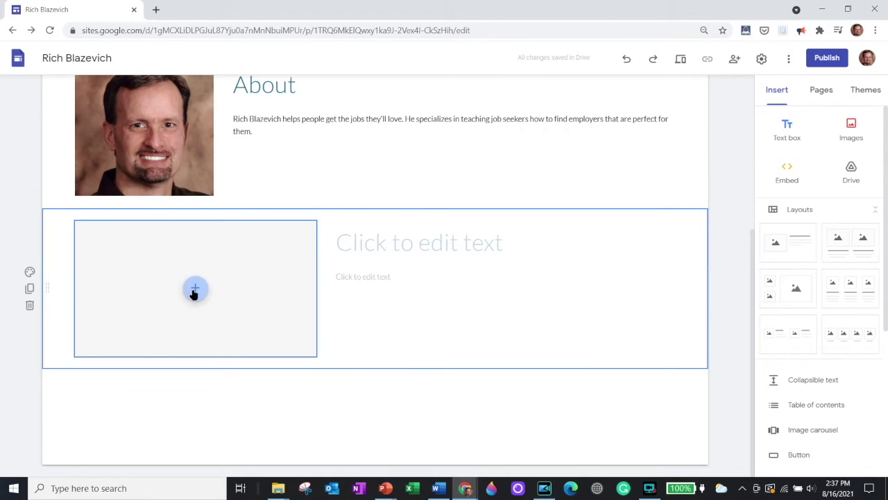
{"action": "left_click", "coordinate": [194, 290]}
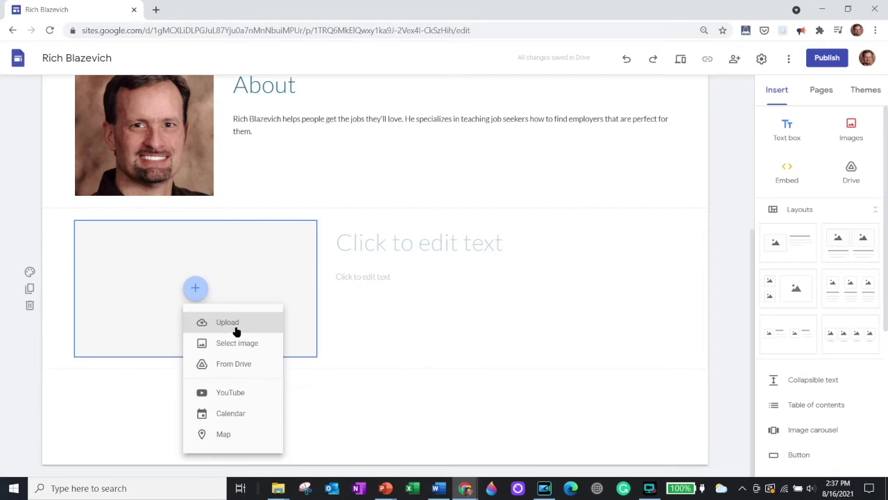
{"action": "left_click", "coordinate": [233, 323]}
{"action": "double_click", "coordinate": [132, 93]}
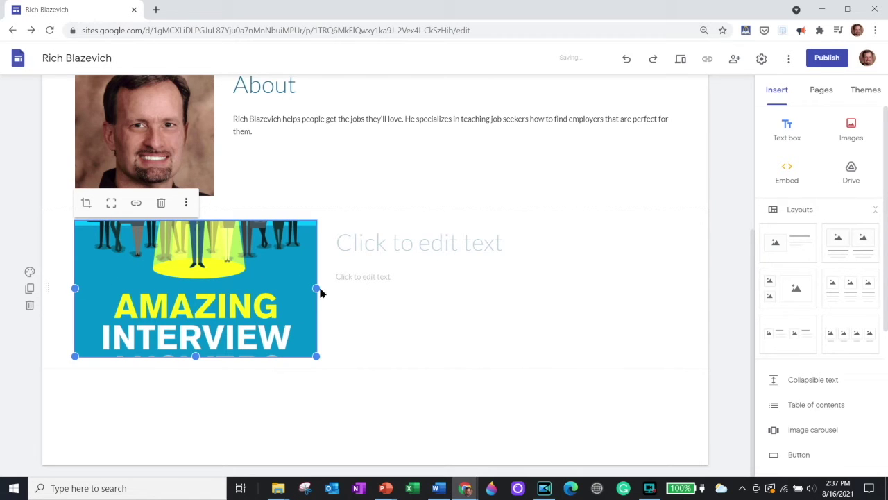
{"action": "left_click_drag", "start_coordinate": [317, 288], "coordinate": [217, 281]}
{"action": "left_click_drag", "start_coordinate": [145, 357], "coordinate": [145, 430]}
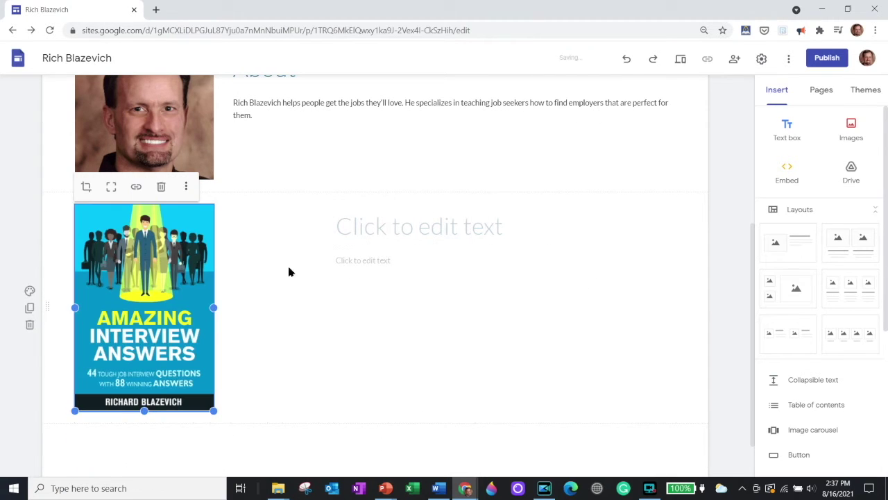
Step: Title the section 'Amazing Interview' and add the 'Job hunting? Or know someone who is?…' blurb
{"action": "left_click", "coordinate": [438, 226]}
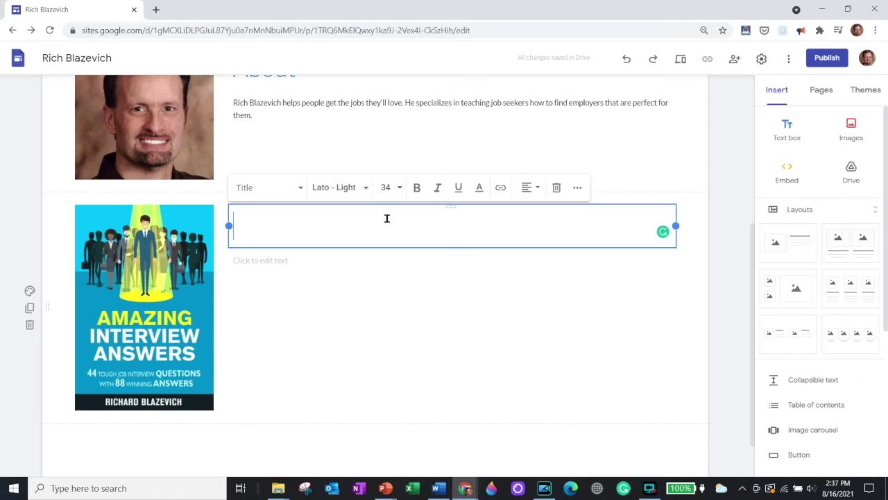
{"action": "type", "text": "Amazing Interview"}
{"action": "left_click", "coordinate": [303, 258]}
{"action": "type", "text": "Job hunting? Or know someone who is? This book is perfect to help anyone gain an advantage during the toughest part of the process, the dreaded job interview."}
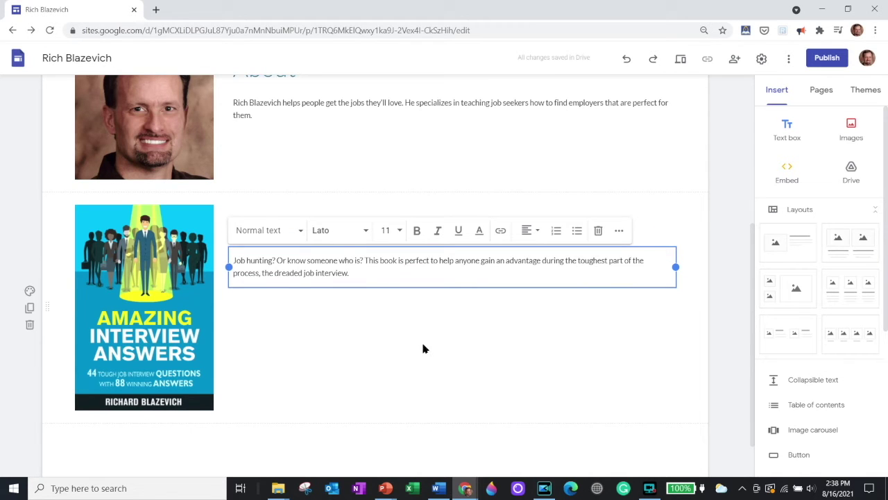
{"action": "left_click", "coordinate": [792, 242]}
Step: Title the new section 'Updates'
{"action": "left_click", "coordinate": [378, 245]}
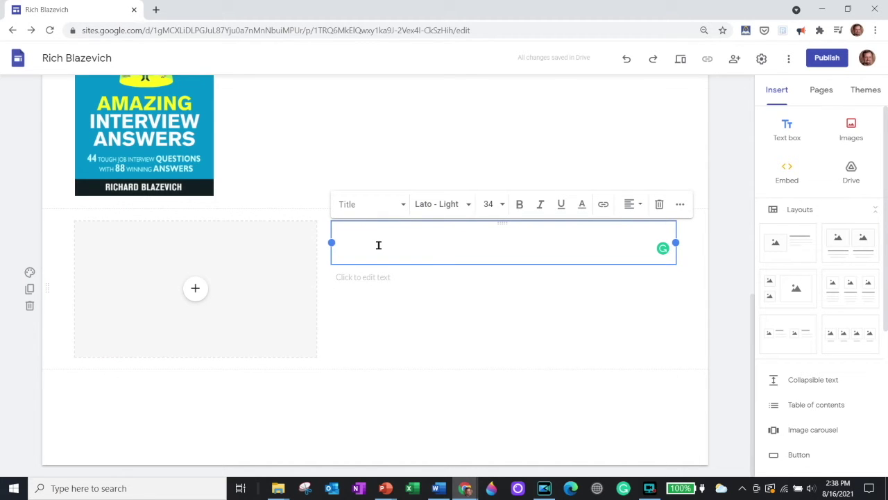
{"action": "type", "text": "Updua"}
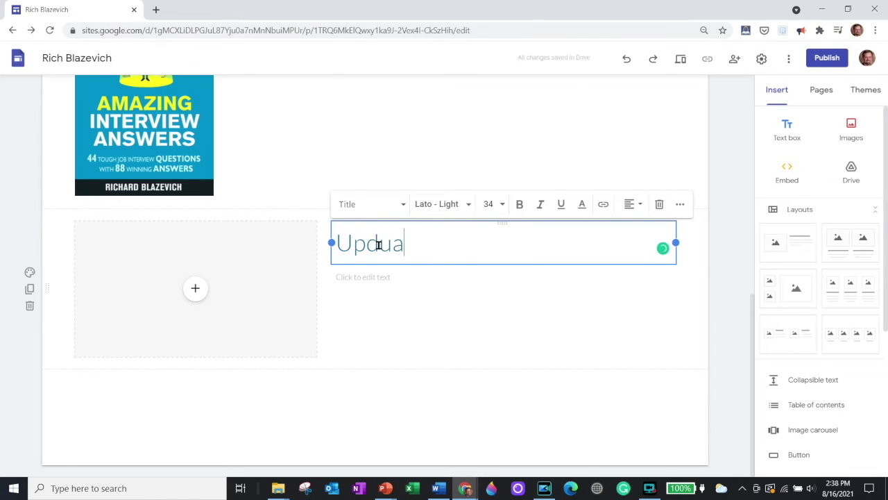
{"action": "key", "text": "BackSpace"}
{"action": "key", "text": "BackSpace"}
{"action": "type", "text": "ates"}
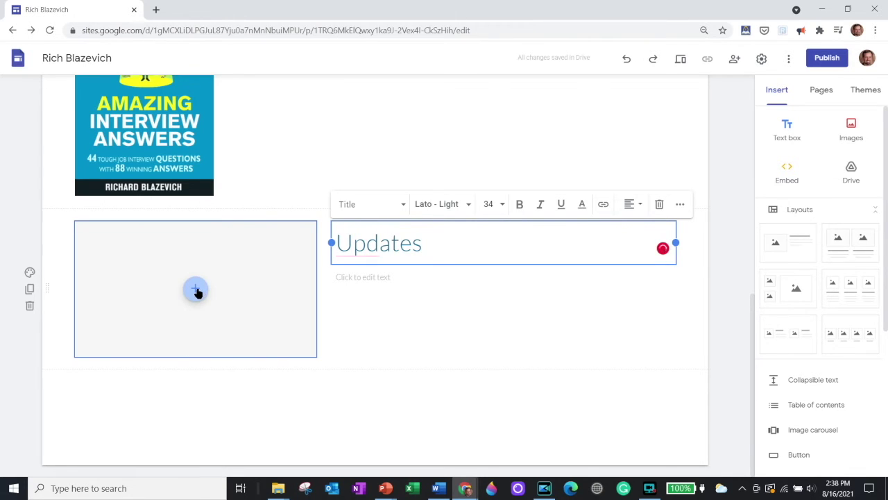
Step: Insert a megaphone image found by a Google Images search for 'announcements'
{"action": "left_click", "coordinate": [198, 290]}
{"action": "left_click", "coordinate": [236, 347]}
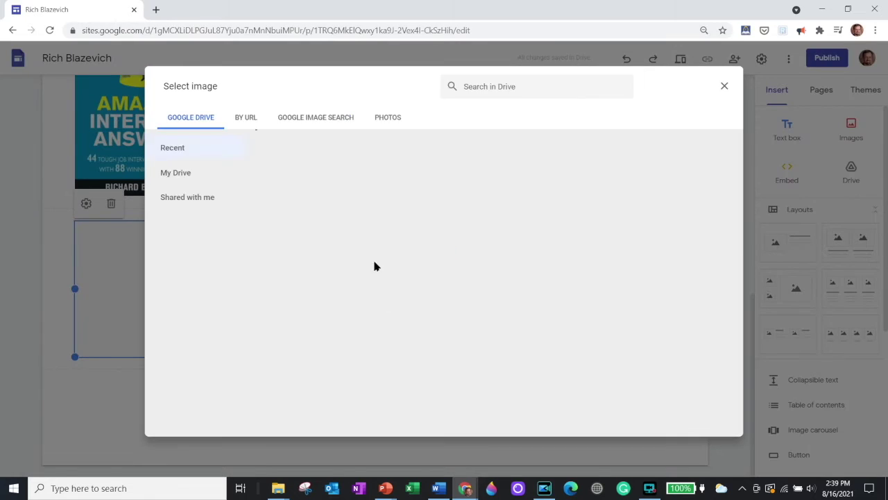
{"action": "left_click", "coordinate": [297, 123]}
{"action": "left_click", "coordinate": [342, 97]}
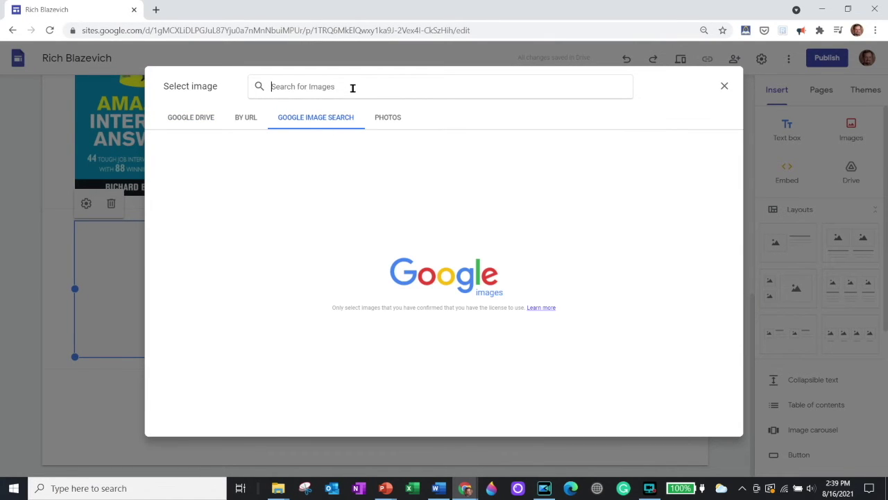
{"action": "type", "text": "annou"}
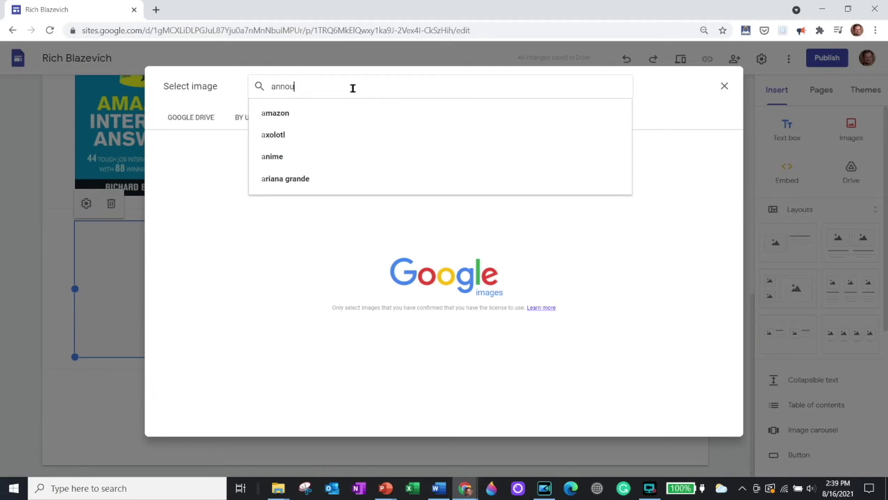
{"action": "type", "text": "ncements"}
{"action": "key", "text": "Return"}
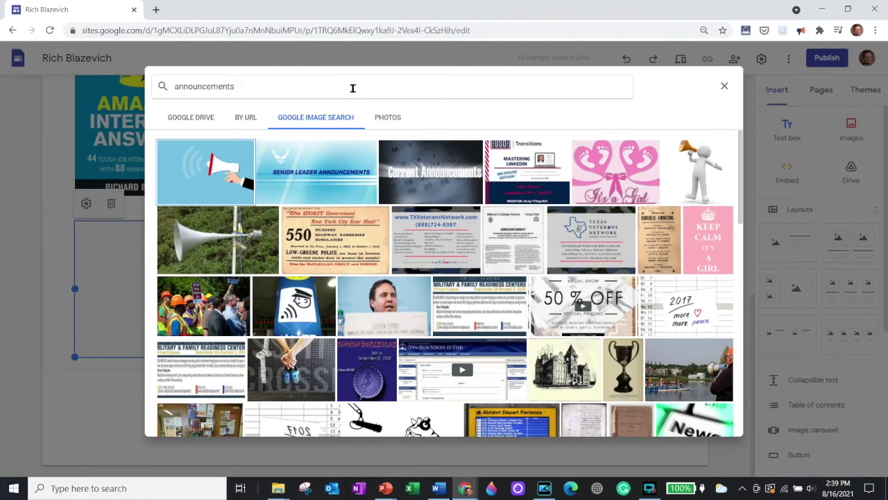
{"action": "scroll", "coordinate": [596, 255], "scroll_direction": "down", "scroll_amount": 3}
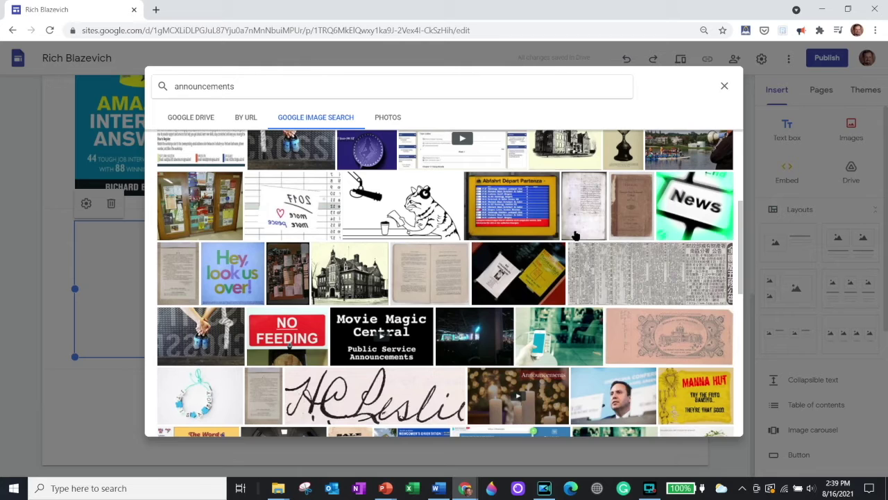
{"action": "scroll", "coordinate": [563, 239], "scroll_direction": "up", "scroll_amount": 3}
{"action": "left_click", "coordinate": [207, 183]}
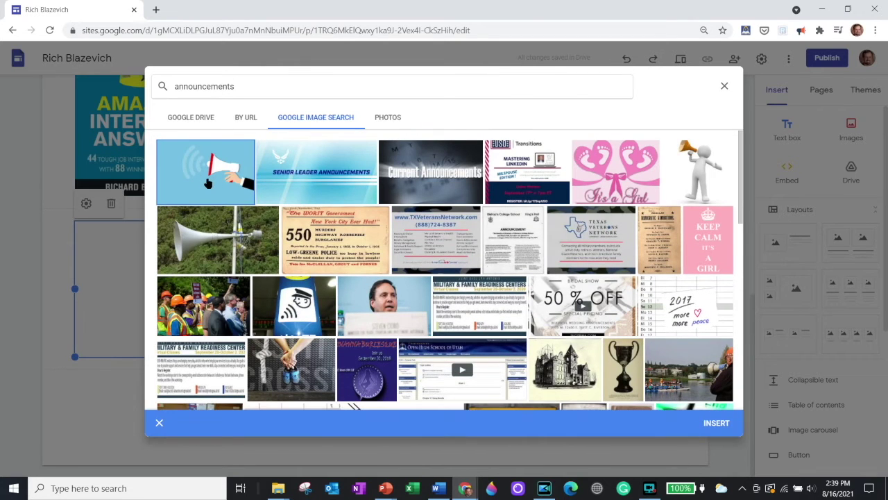
{"action": "double_click", "coordinate": [201, 184]}
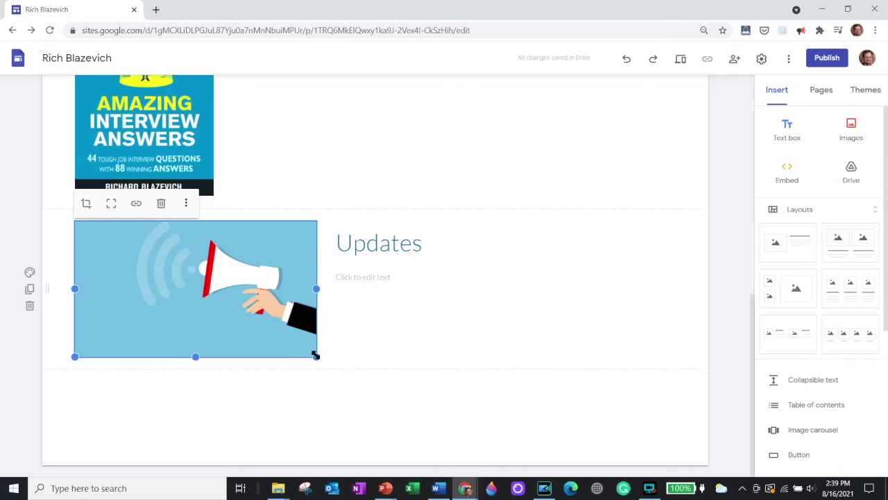
Step: Shrink the megaphone image and widen the Updates heading toward it
{"action": "left_click_drag", "start_coordinate": [316, 355], "coordinate": [213, 356]}
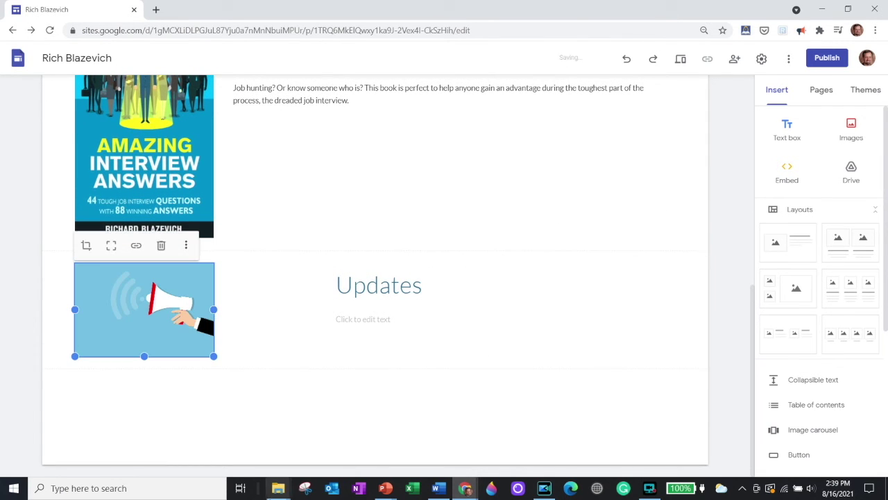
{"action": "left_click", "coordinate": [331, 290]}
{"action": "left_click_drag", "start_coordinate": [331, 284], "coordinate": [229, 284]}
{"action": "scroll", "coordinate": [461, 340], "scroll_direction": "up", "scroll_amount": 10}
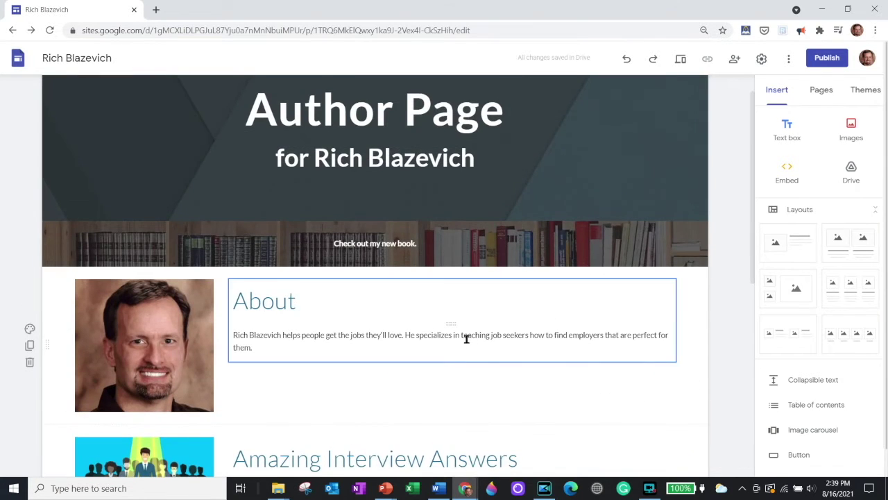
{"action": "scroll", "coordinate": [472, 354], "scroll_direction": "up", "scroll_amount": 1}
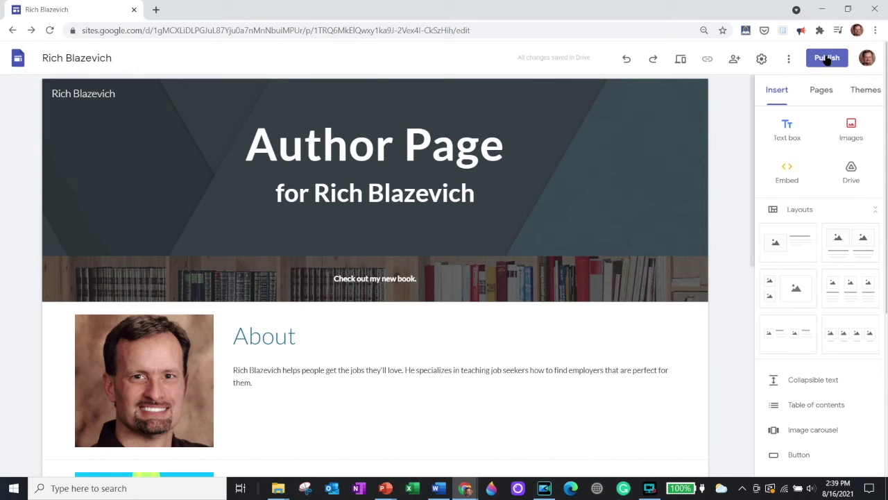
Step: Publish the site at its suggested web address and display the published site link
{"action": "left_click", "coordinate": [826, 58]}
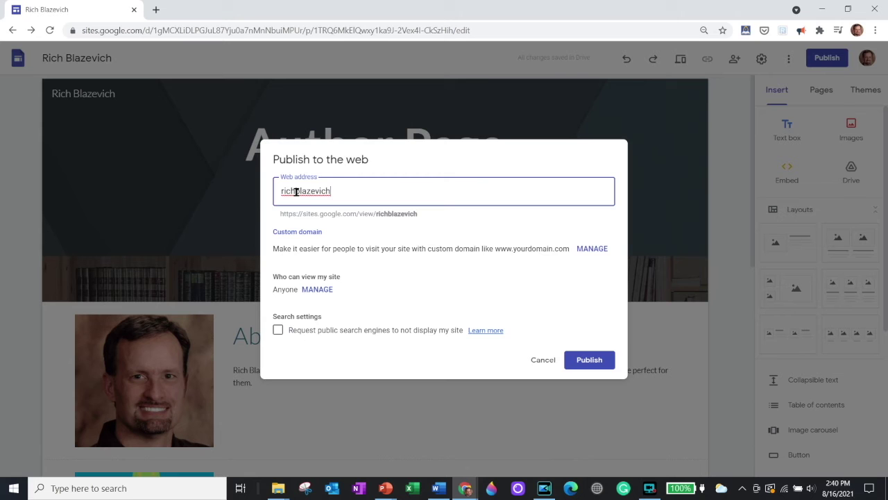
{"action": "left_click", "coordinate": [591, 359]}
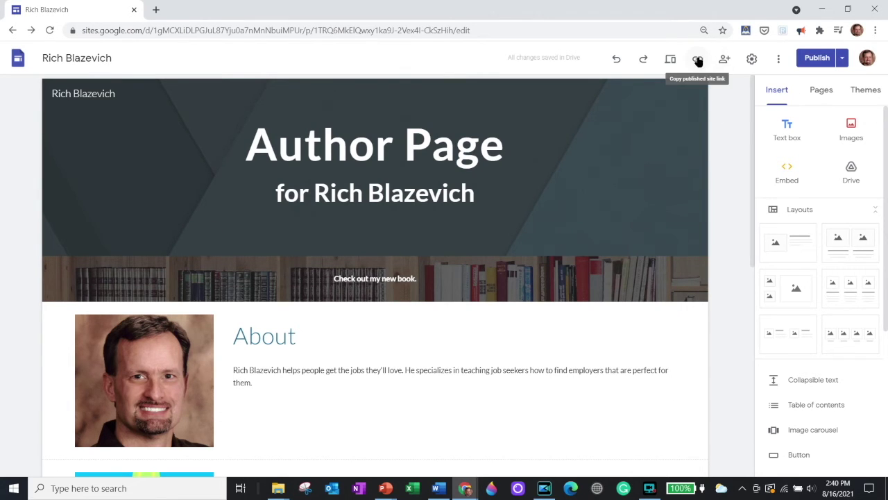
{"action": "left_click", "coordinate": [698, 60]}
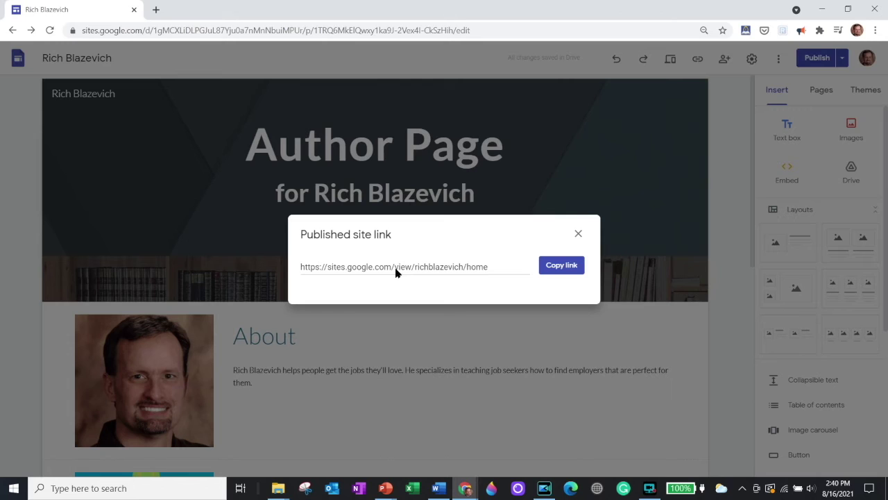
Step: Open the published site address, without /home, in a new browser tab
{"action": "left_click", "coordinate": [462, 271]}
{"action": "left_click", "coordinate": [462, 271]}
{"action": "key", "text": "shift+Home"}
{"action": "key", "text": "ctrl+c"}
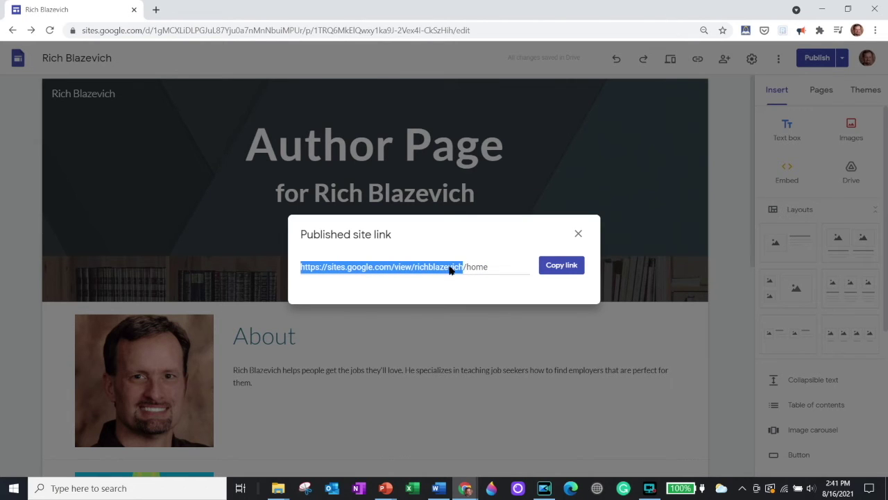
{"action": "left_click", "coordinate": [158, 9]}
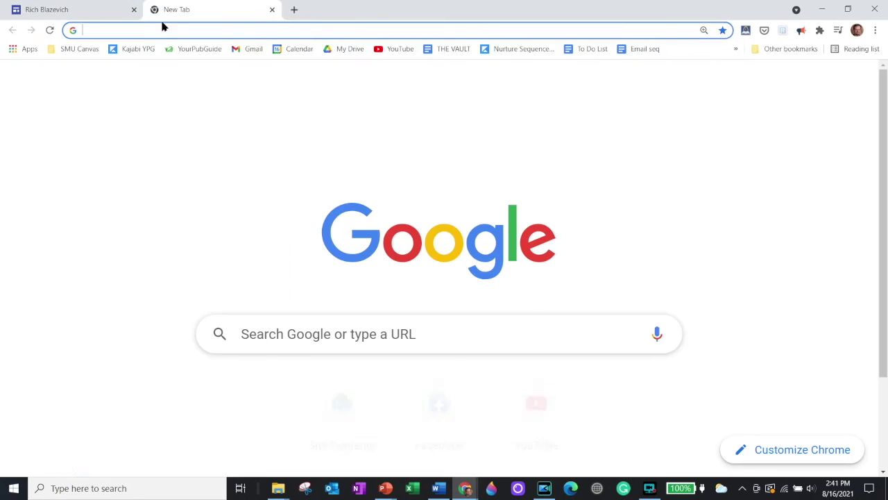
{"action": "right_click", "coordinate": [162, 29]}
{"action": "left_click", "coordinate": [196, 105]}
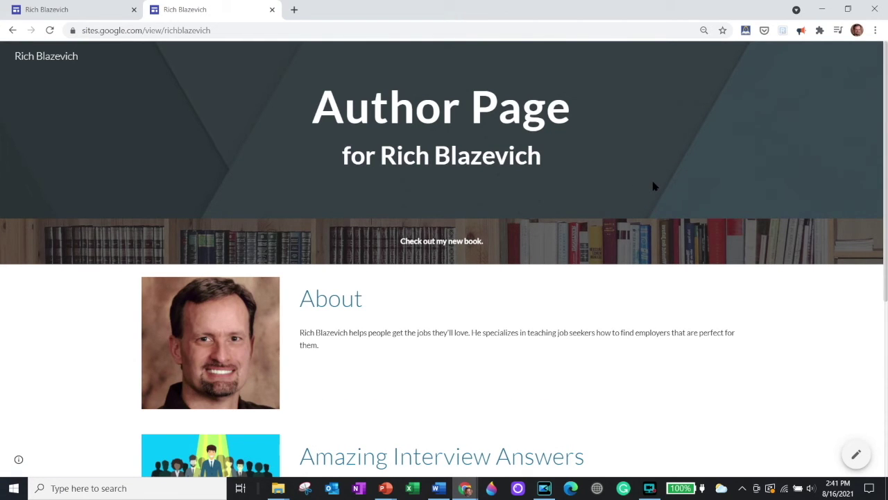
Step: Scroll through the live About, book and Updates sections, then return to the editor tab
{"action": "scroll", "coordinate": [652, 186], "scroll_direction": "down", "scroll_amount": 3}
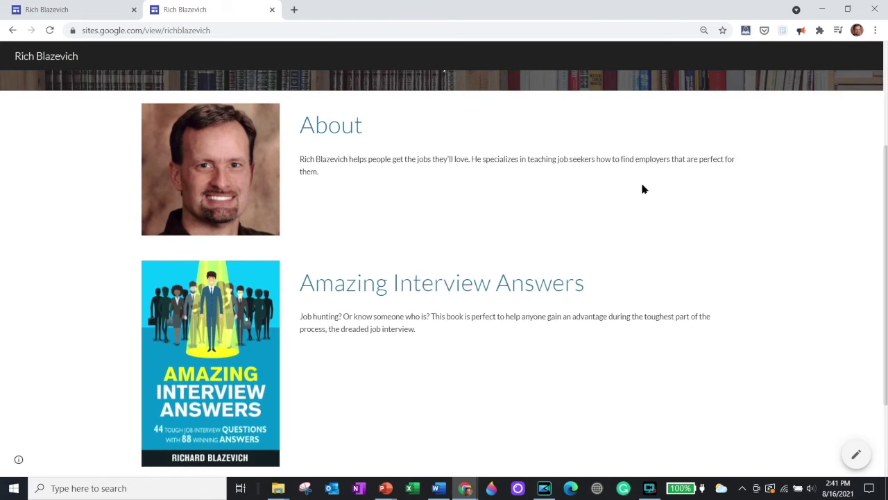
{"action": "scroll", "coordinate": [642, 188], "scroll_direction": "up", "scroll_amount": 3}
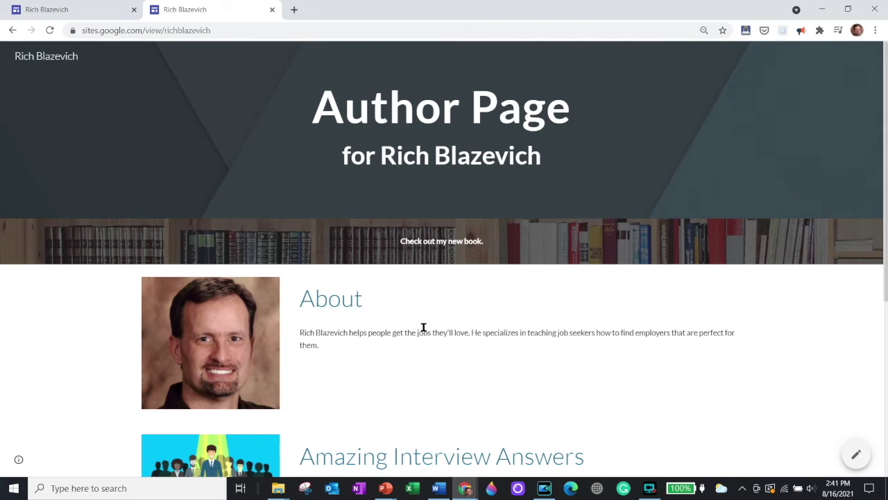
{"action": "scroll", "coordinate": [423, 327], "scroll_direction": "down", "scroll_amount": 5}
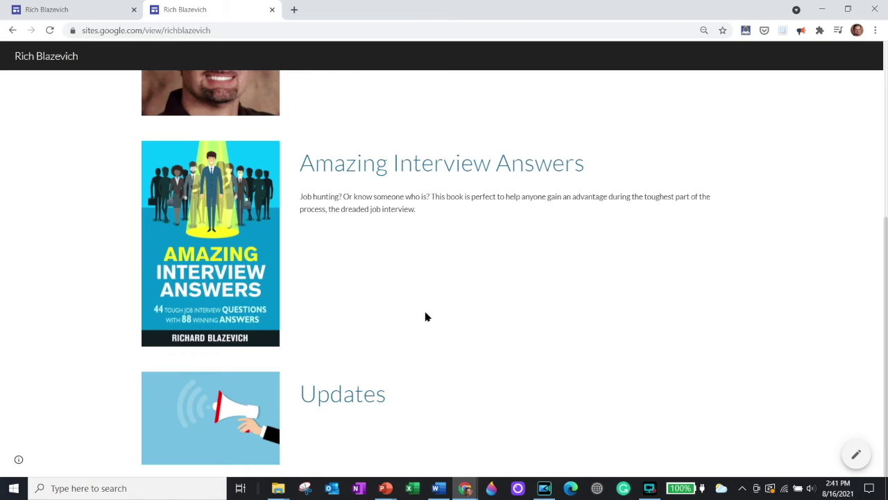
{"action": "scroll", "coordinate": [428, 312], "scroll_direction": "up", "scroll_amount": 5}
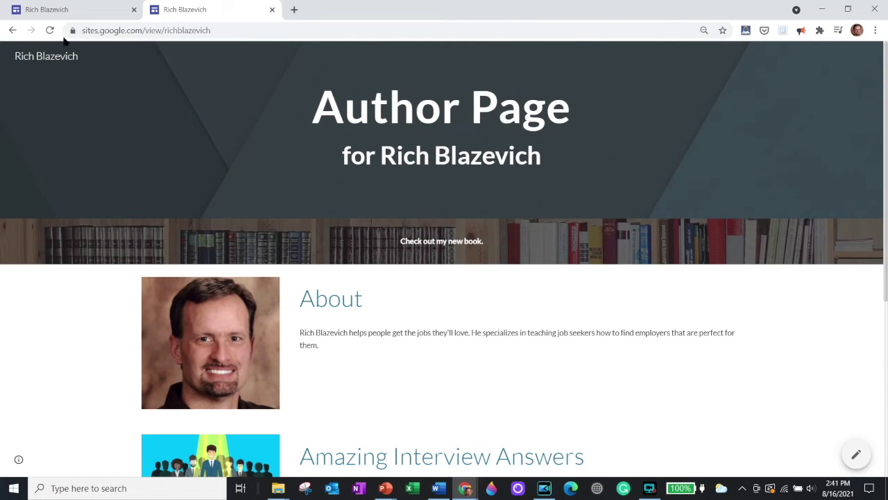
{"action": "left_click", "coordinate": [66, 11]}
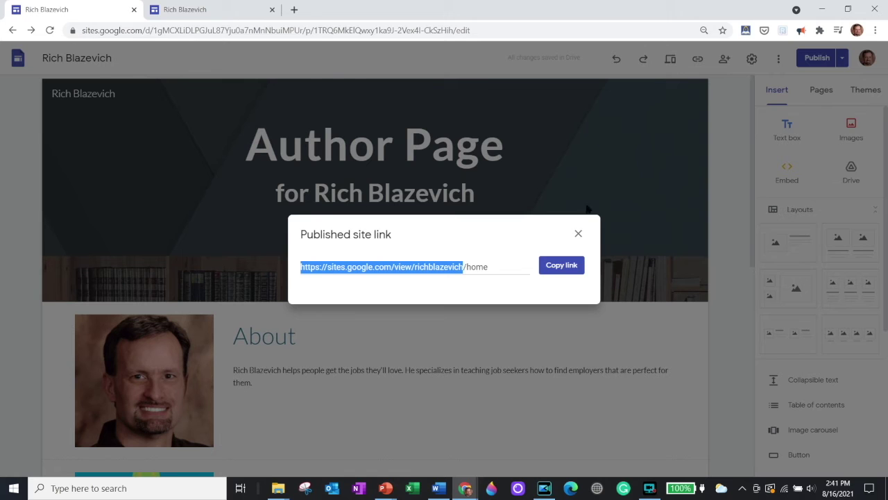
{"action": "left_click", "coordinate": [578, 235]}
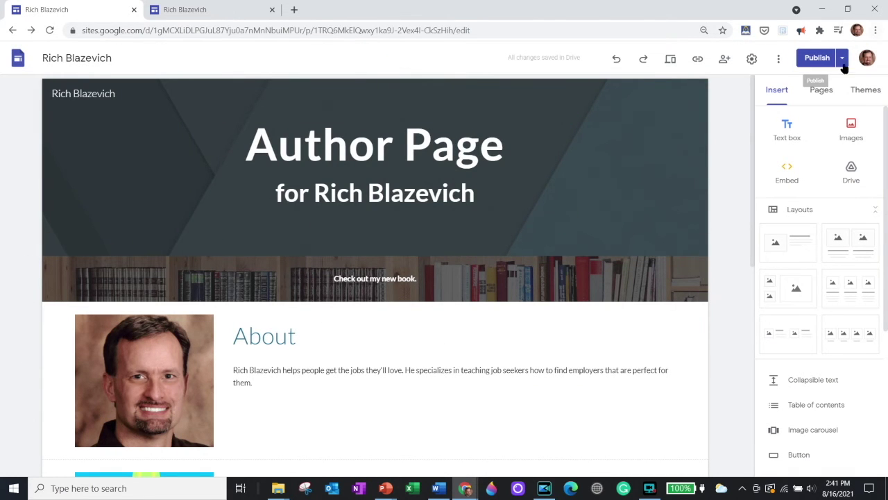
{"action": "left_click", "coordinate": [821, 91]}
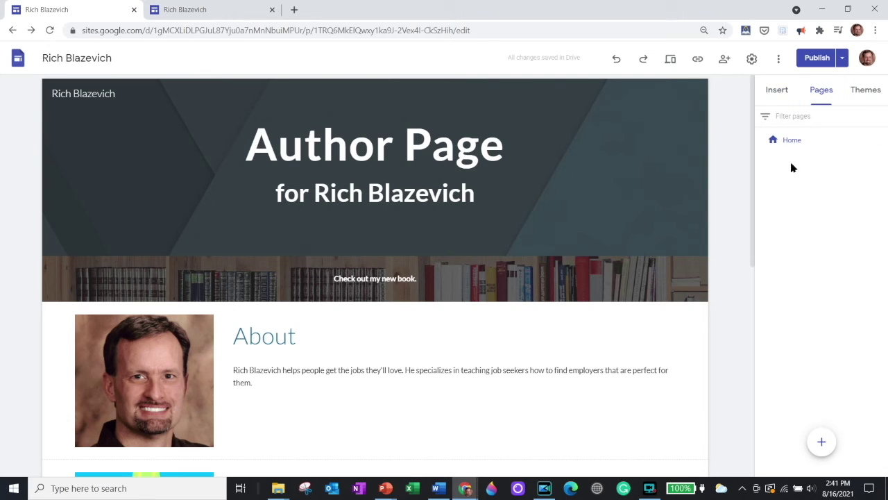
{"action": "left_click", "coordinate": [863, 88]}
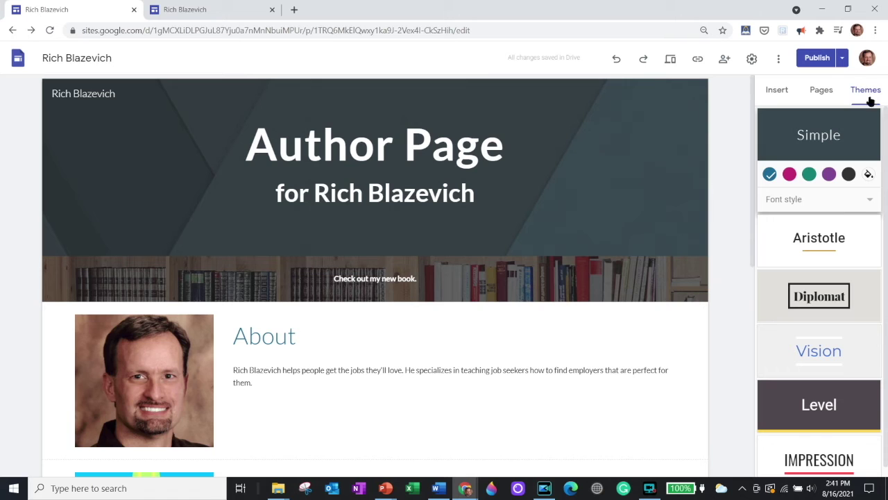
{"action": "left_click", "coordinate": [777, 92]}
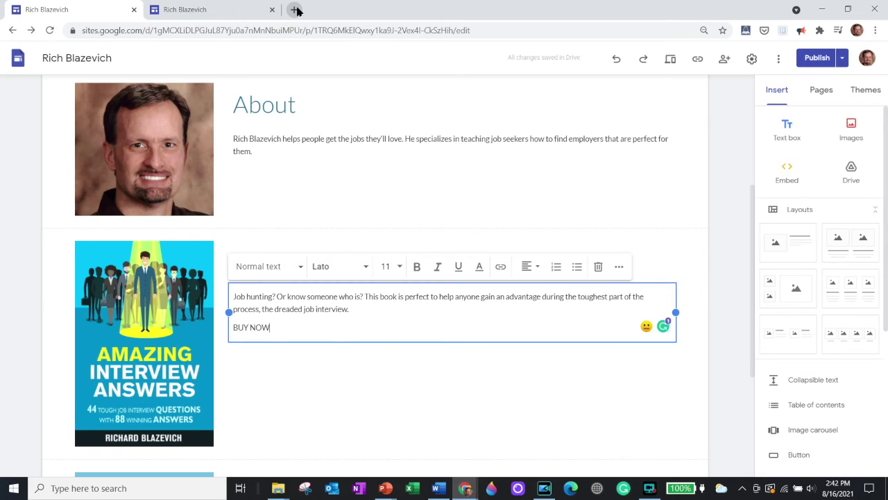
{"action": "left_click", "coordinate": [296, 10]}
{"action": "type", "text": "amazon"}
Step: Go to Amazon and open the Amazing Interview Answers paperback edition page
{"action": "key", "text": "Return"}
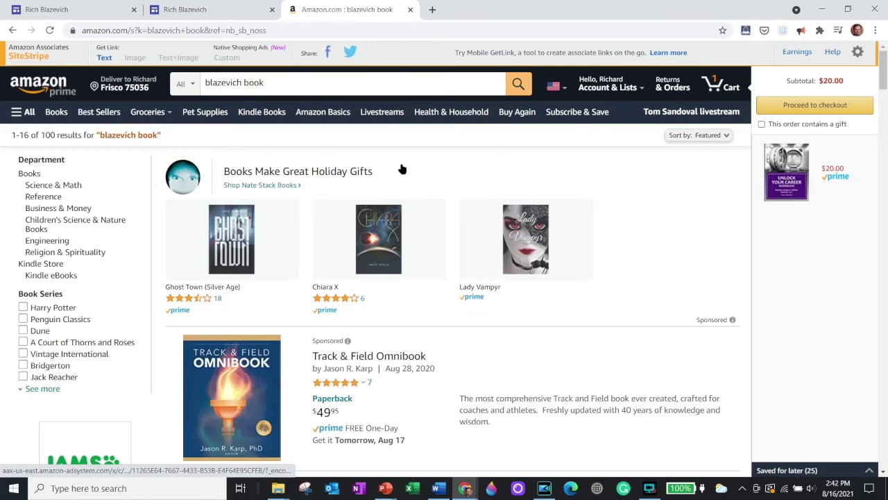
{"action": "scroll", "coordinate": [402, 169], "scroll_direction": "down", "scroll_amount": 14}
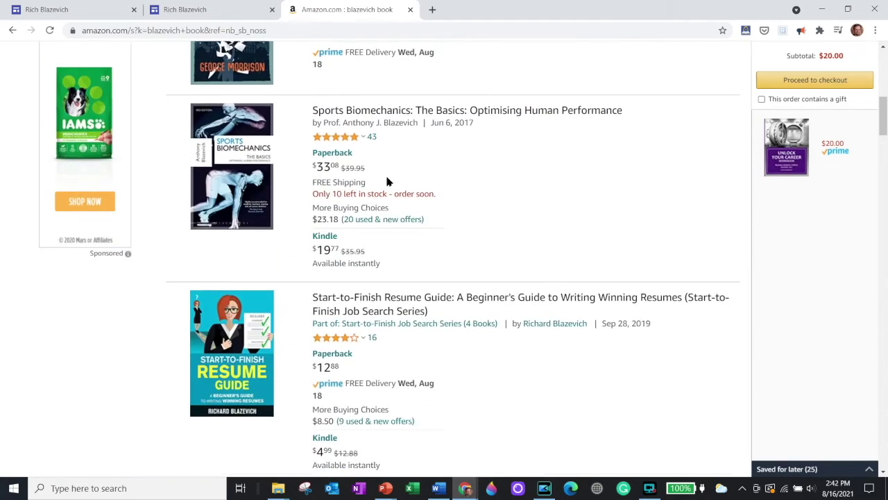
{"action": "left_click", "coordinate": [371, 210]}
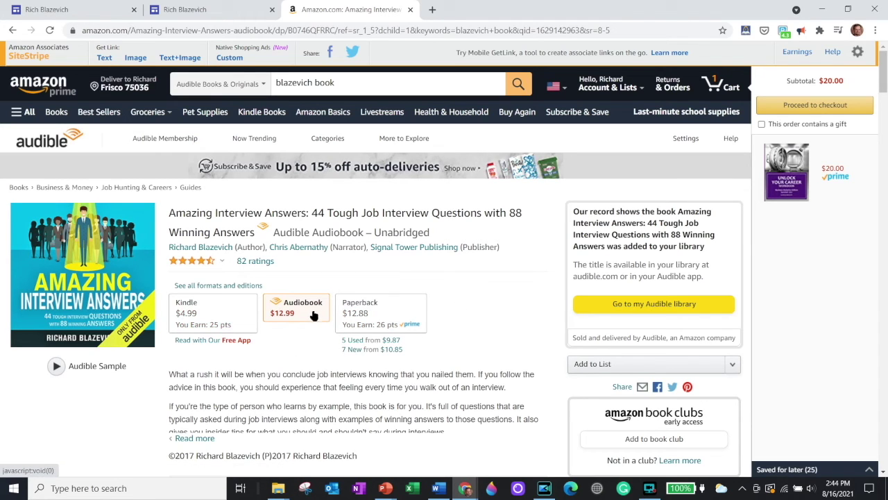
{"action": "left_click", "coordinate": [384, 344]}
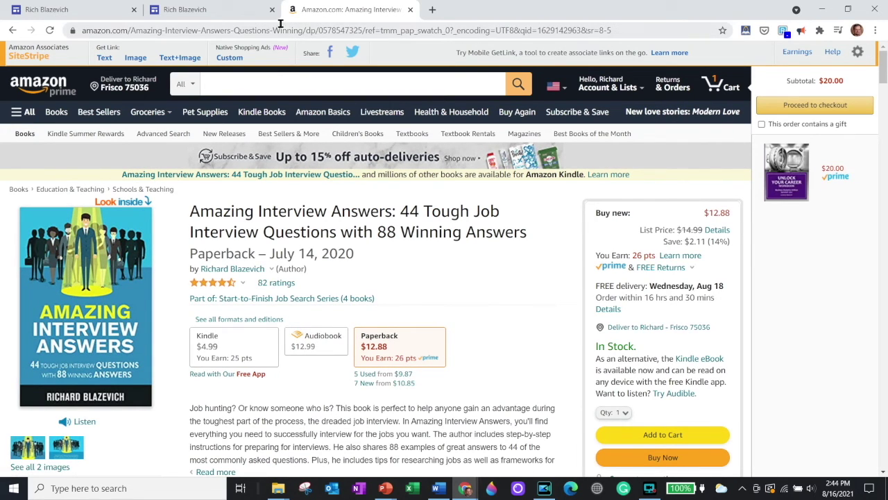
Step: Copy the paperback page's web address and go back to the Sites editor tab
{"action": "left_click", "coordinate": [616, 29]}
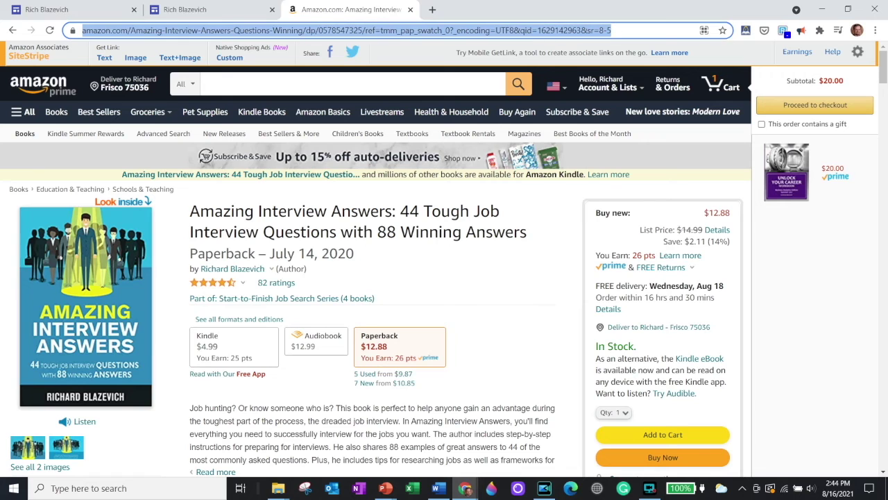
{"action": "right_click", "coordinate": [203, 33]}
{"action": "left_click", "coordinate": [235, 93]}
{"action": "left_click", "coordinate": [99, 15]}
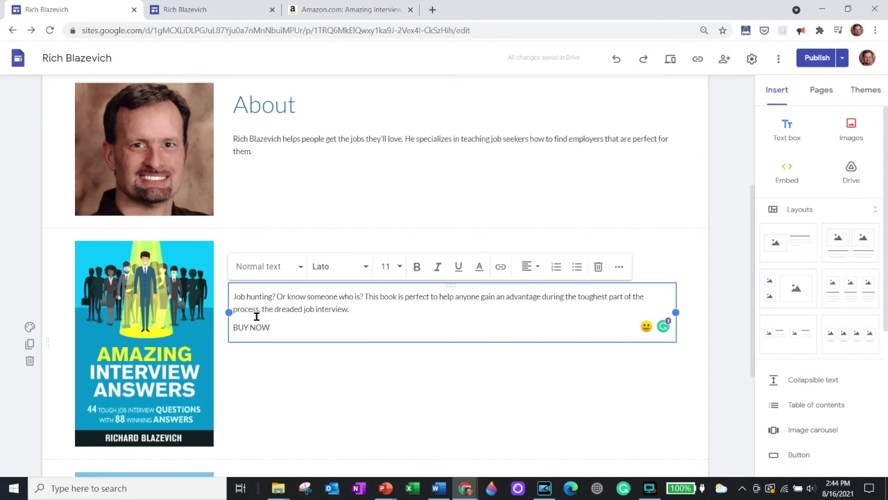
Step: Link the BUY NOW text to the copied Amazon paperback address
{"action": "left_click_drag", "start_coordinate": [274, 328], "coordinate": [229, 329]}
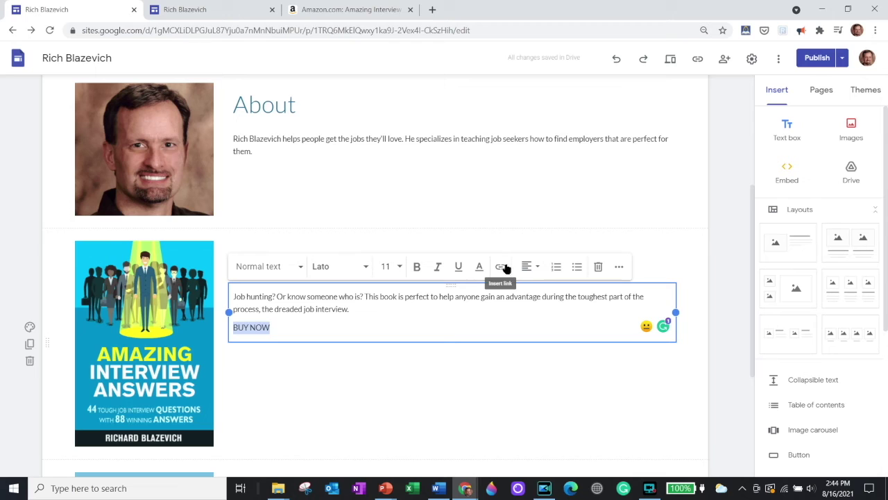
{"action": "left_click", "coordinate": [503, 267]}
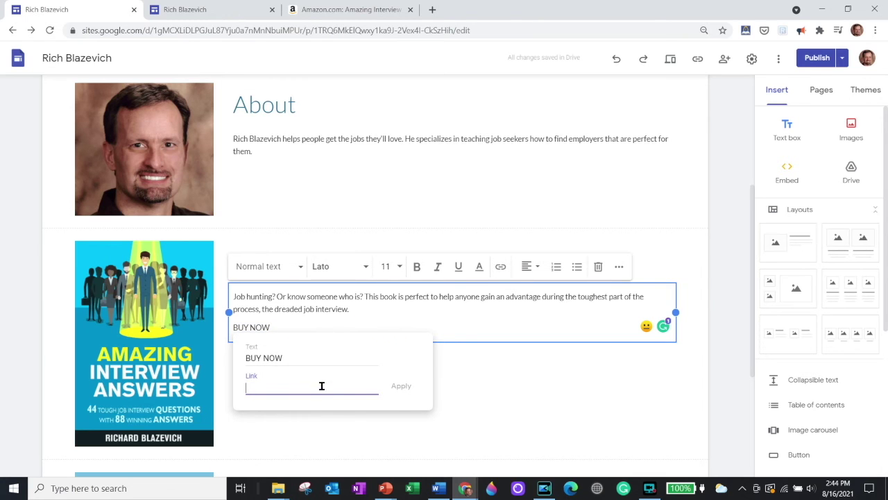
{"action": "right_click", "coordinate": [322, 386]}
{"action": "left_click", "coordinate": [358, 246]}
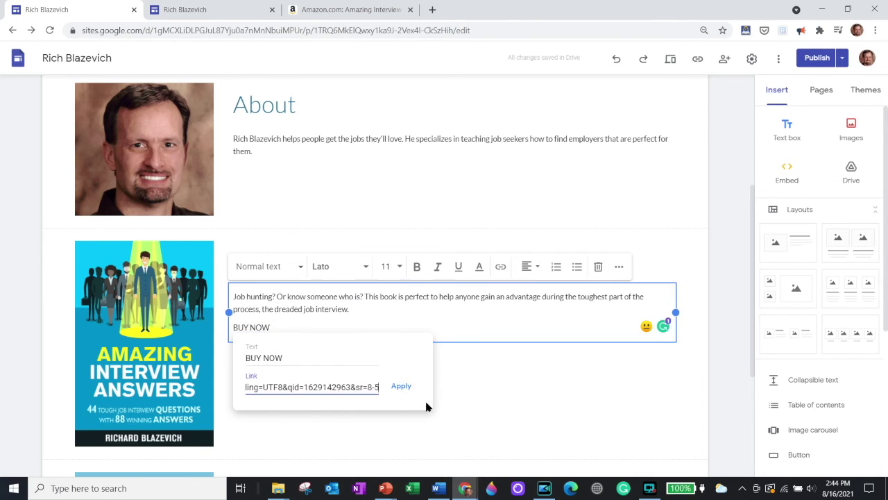
{"action": "left_click", "coordinate": [401, 386]}
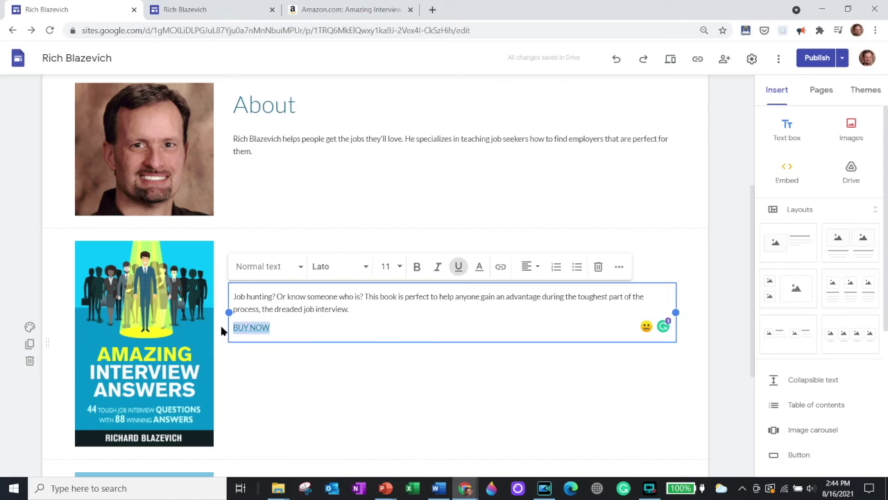
Step: Make BUY NOW bold at font size 24
{"action": "mouse_move", "coordinate": [238, 327]}
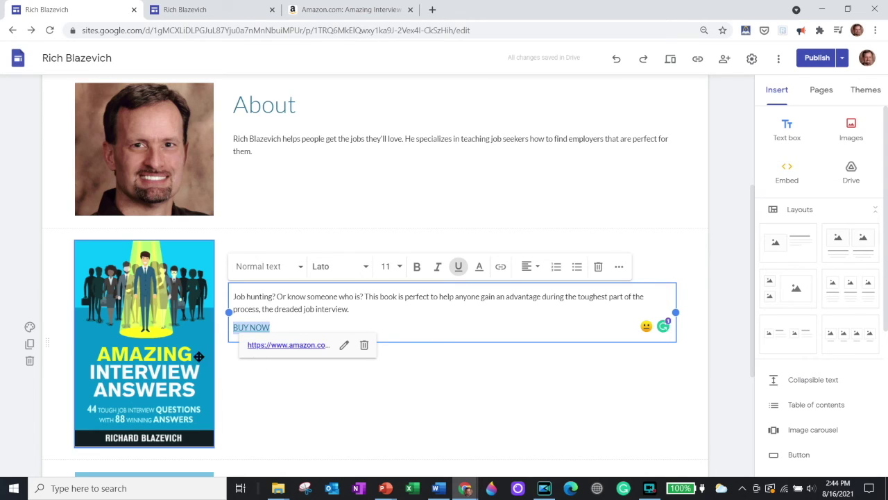
{"action": "left_click", "coordinate": [416, 268]}
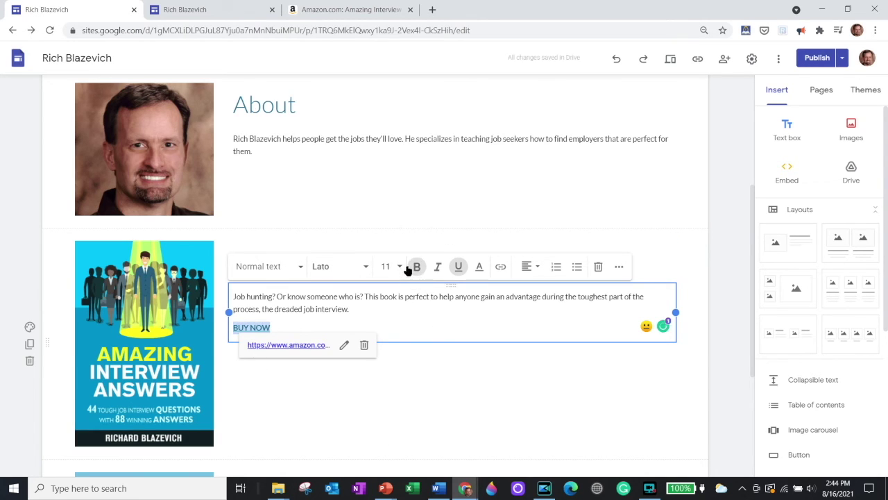
{"action": "left_click", "coordinate": [399, 266]}
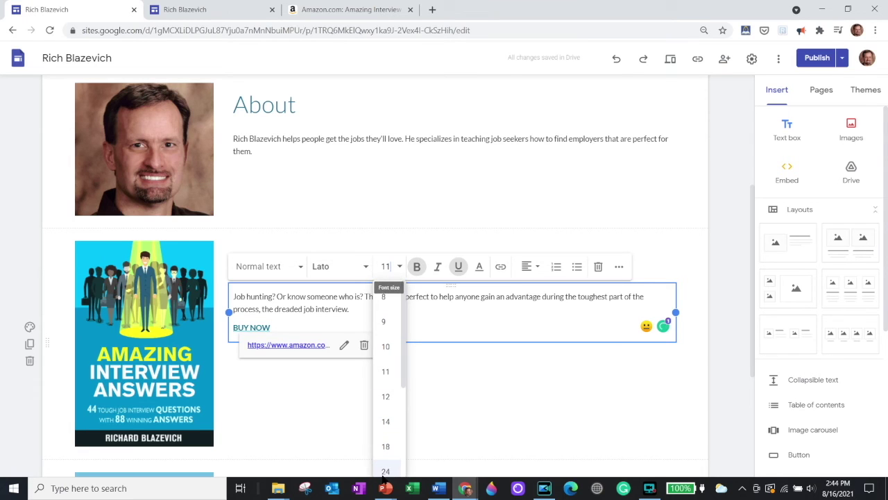
{"action": "left_click", "coordinate": [386, 471]}
{"action": "left_click", "coordinate": [482, 381]}
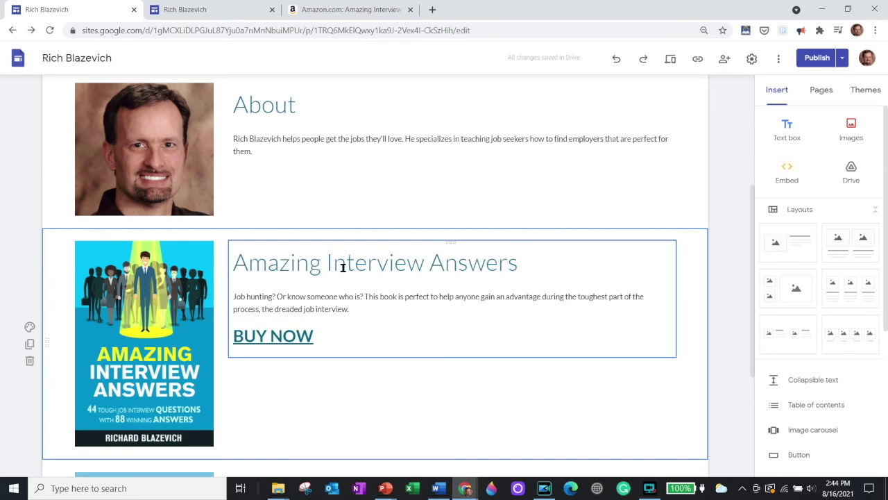
{"action": "scroll", "coordinate": [305, 271], "scroll_direction": "up", "scroll_amount": 3}
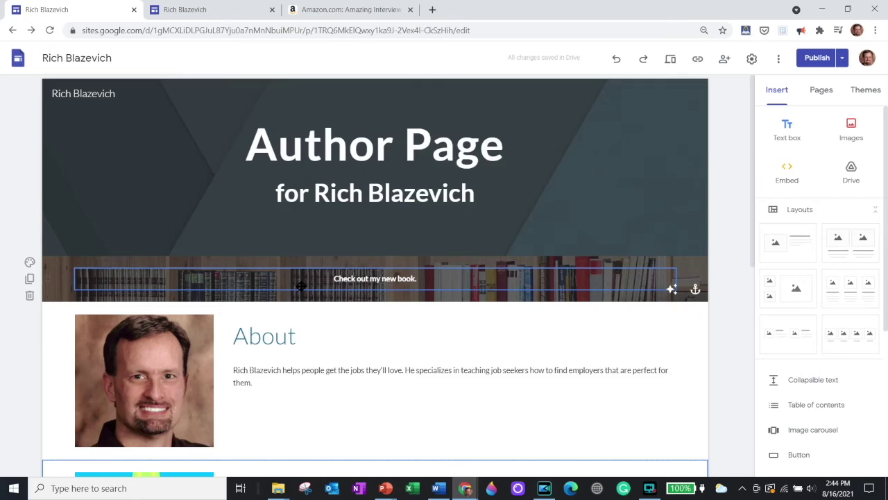
Step: Scroll the editor down to the Updates section, then open a fourth browser tab
{"action": "scroll", "coordinate": [306, 242], "scroll_direction": "down", "scroll_amount": 2}
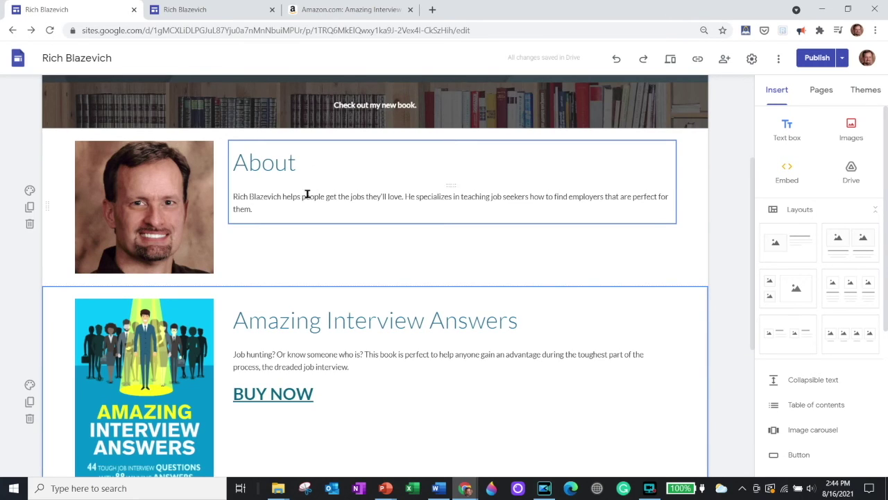
{"action": "scroll", "coordinate": [306, 195], "scroll_direction": "down", "scroll_amount": 2}
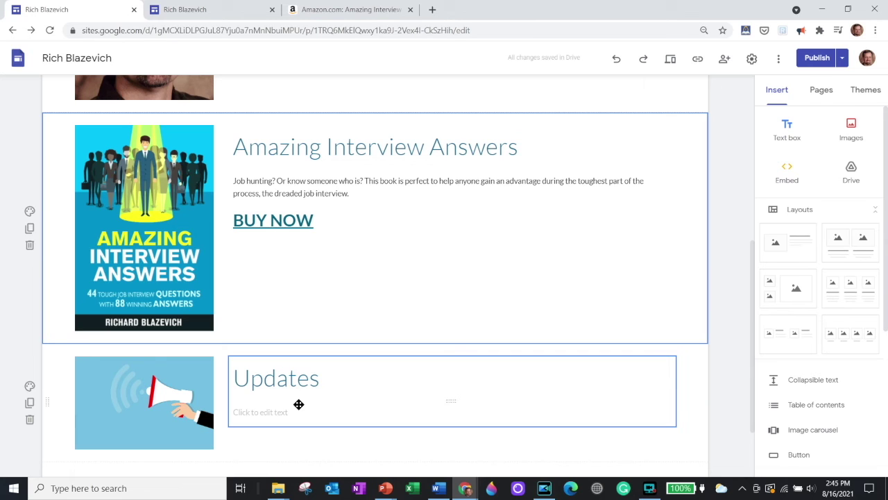
{"action": "left_click", "coordinate": [432, 9]}
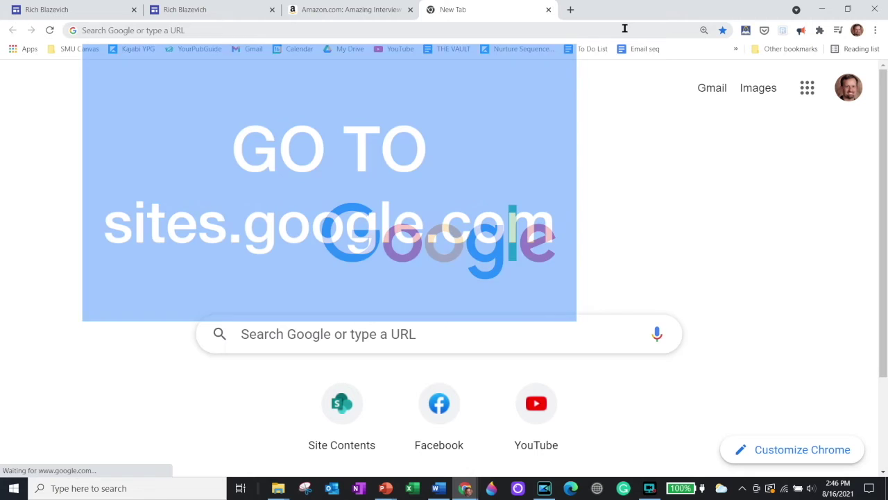
Step: Load sites.google.com in the new tab to see the recent sites list
{"action": "left_click", "coordinate": [624, 28]}
{"action": "type", "text": "sites."}
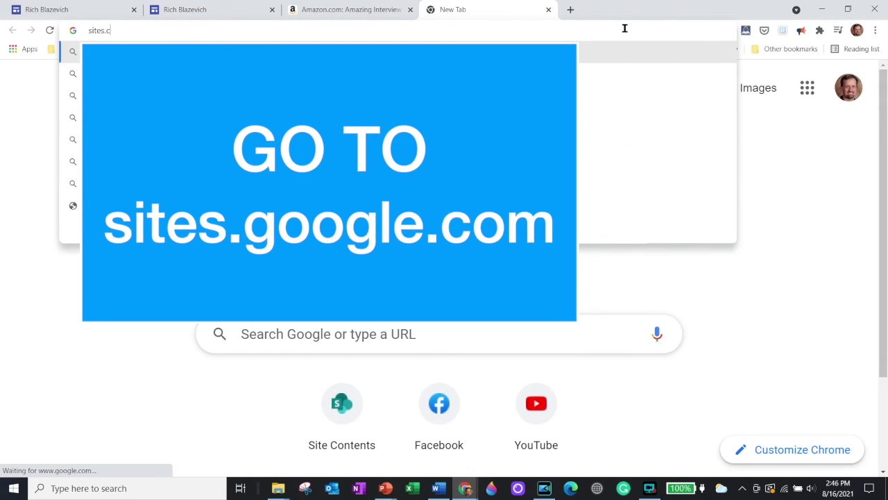
{"action": "type", "text": "goo"}
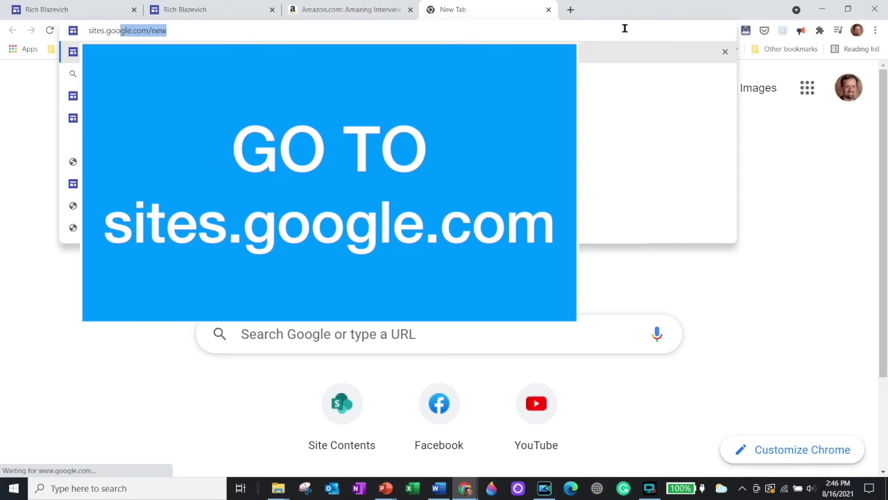
{"action": "type", "text": "gle.com"}
{"action": "key", "text": "Delete"}
{"action": "key", "text": "Return"}
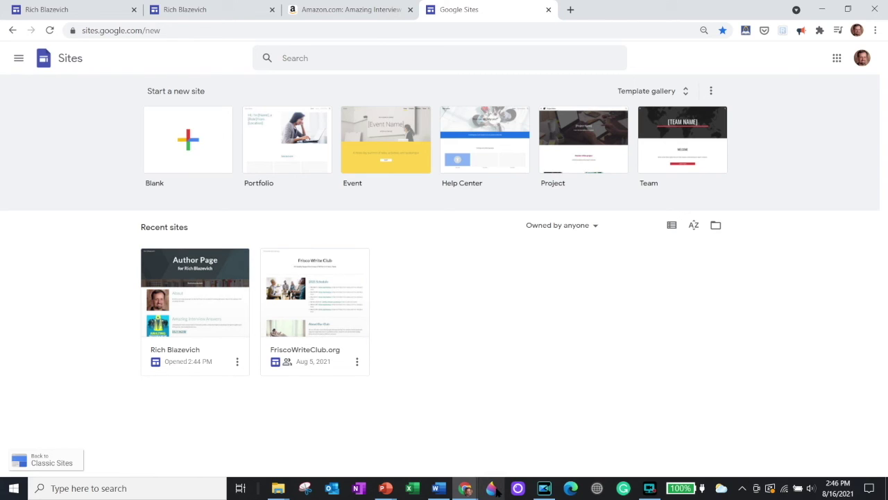
Step: Open the Author Page site, review the Home page changes, and republish it
{"action": "left_click", "coordinate": [200, 306]}
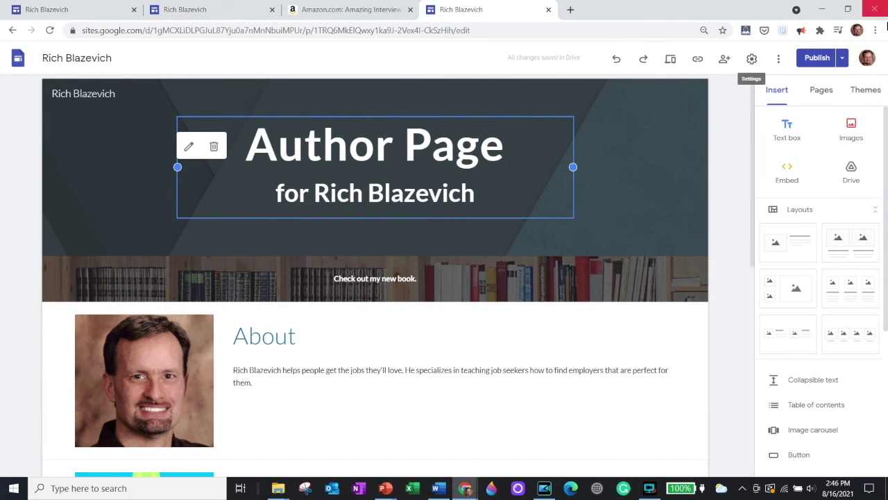
{"action": "left_click", "coordinate": [817, 58]}
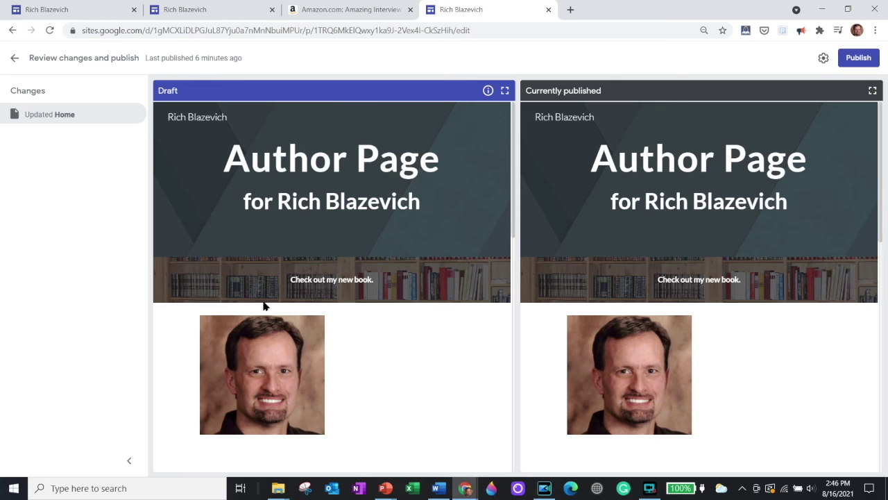
{"action": "scroll", "coordinate": [827, 219], "scroll_direction": "down", "scroll_amount": 3}
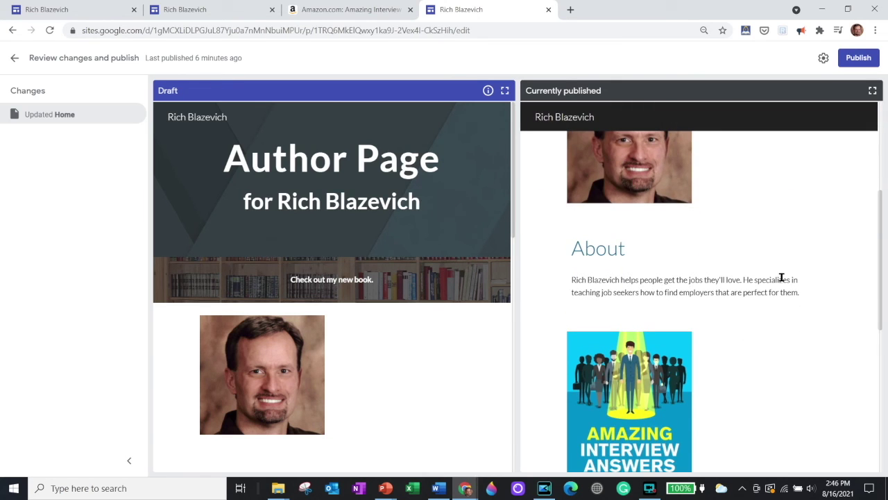
{"action": "scroll", "coordinate": [780, 277], "scroll_direction": "down", "scroll_amount": 2}
{"action": "scroll", "coordinate": [777, 285], "scroll_direction": "up", "scroll_amount": 3}
{"action": "scroll", "coordinate": [777, 286], "scroll_direction": "up", "scroll_amount": 3}
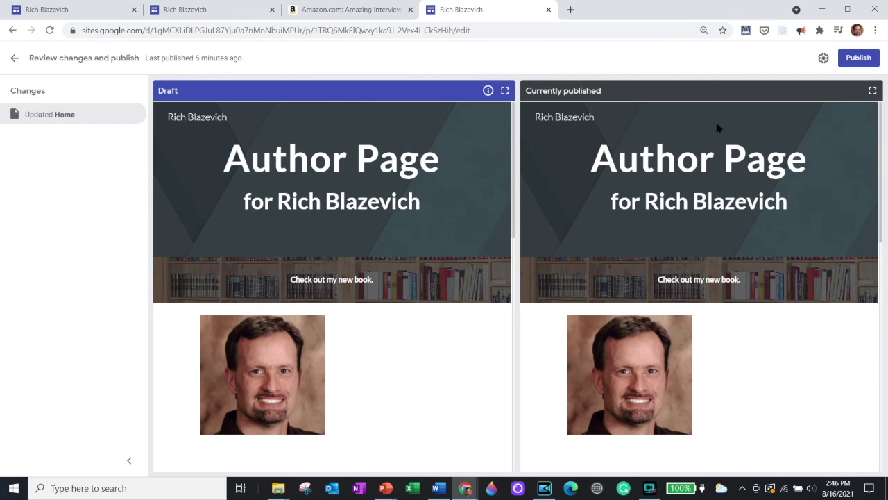
{"action": "left_click", "coordinate": [858, 58]}
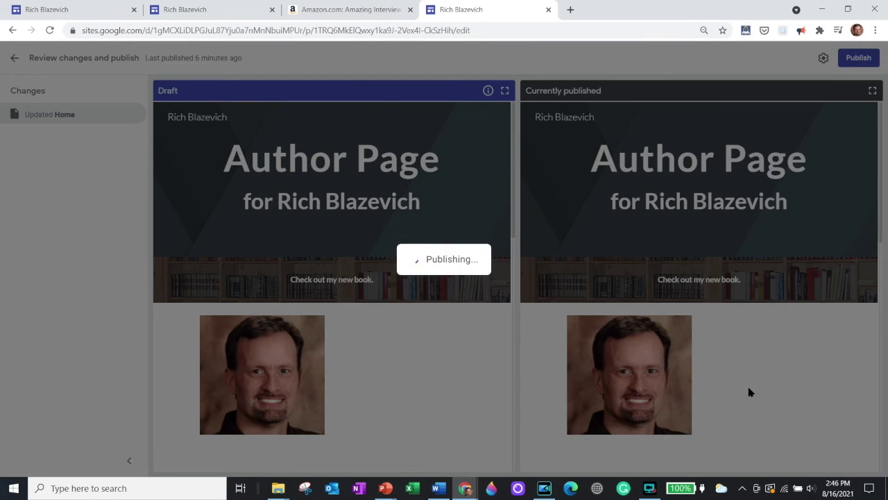